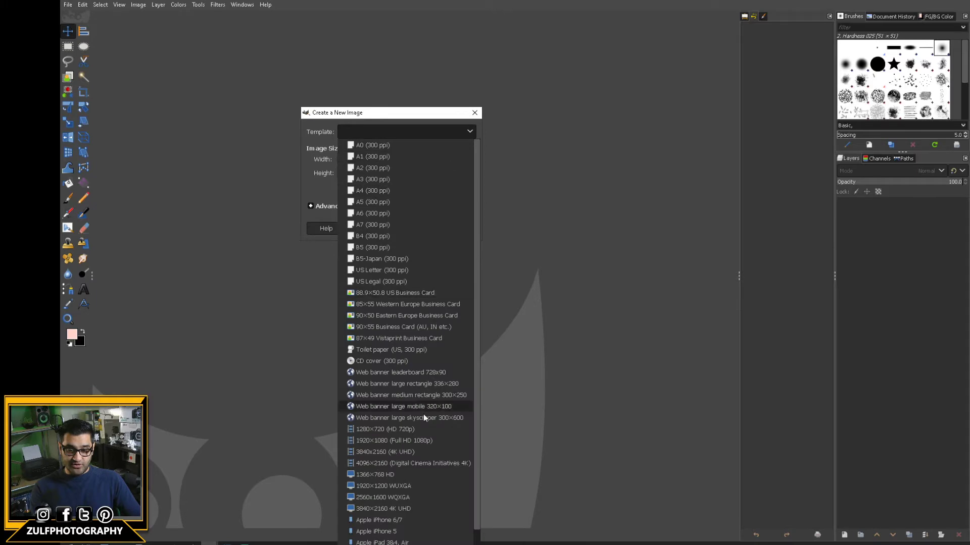
- Create a new 1920×1080 (Full HD 1080p) image filled with transparency
{"action": "left_click", "coordinate": [420, 442]}
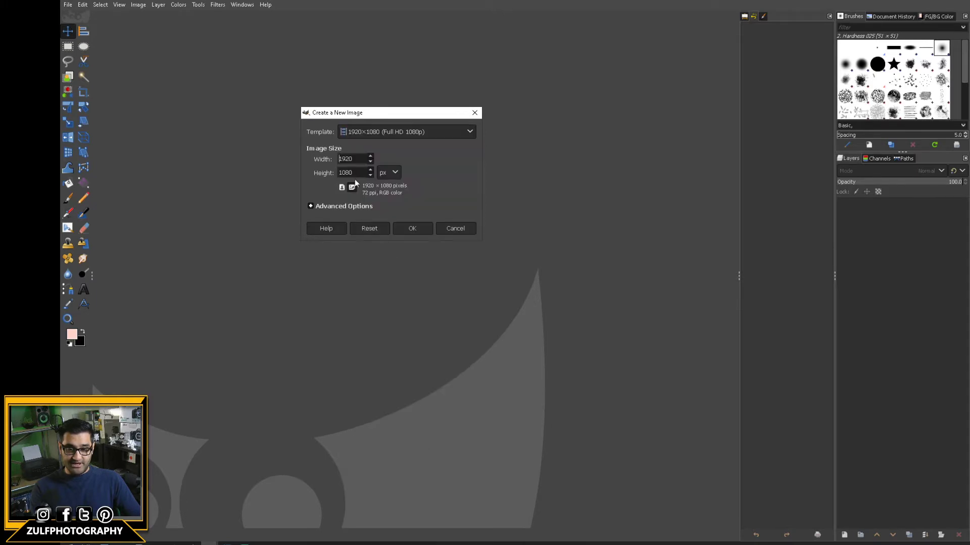
{"action": "left_click", "coordinate": [338, 207]}
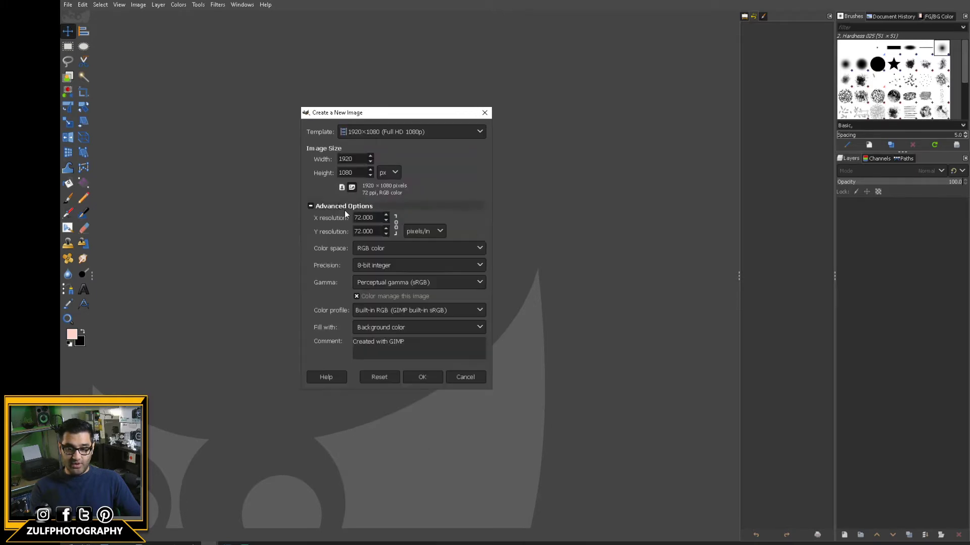
{"action": "left_click", "coordinate": [385, 332]}
{"action": "left_click", "coordinate": [387, 368]}
{"action": "left_click", "coordinate": [419, 378]}
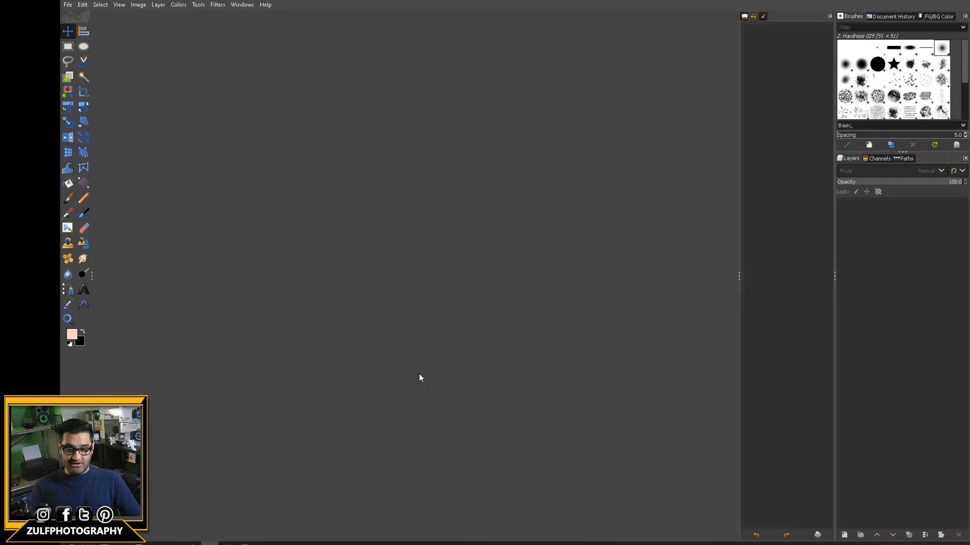
{"action": "scroll", "coordinate": [480, 207], "scroll_direction": "down", "scroll_amount": 1}
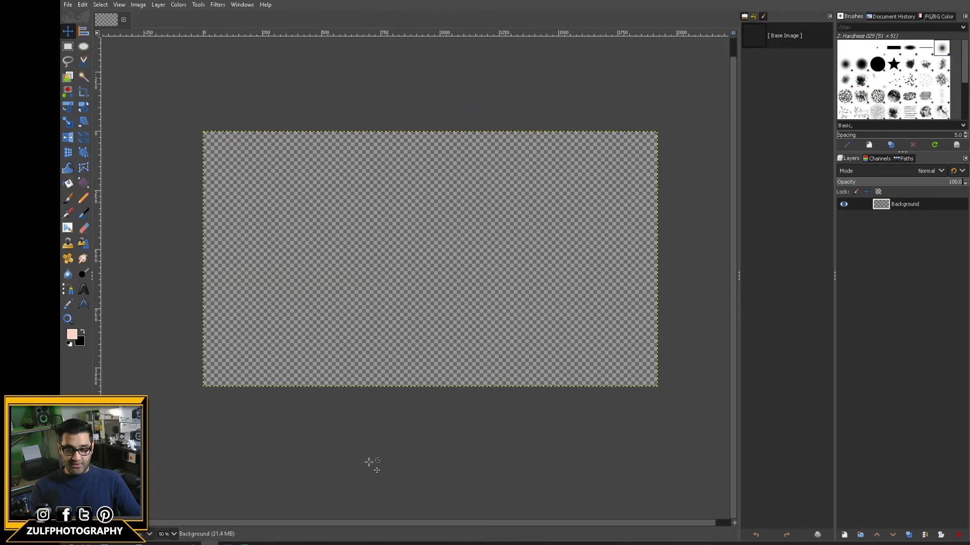
- Switch to File Explorer and bring IMG_0208.JPG from the Camera Roll folder into the GIMP canvas as a new layer
{"action": "left_click", "coordinate": [122, 543]}
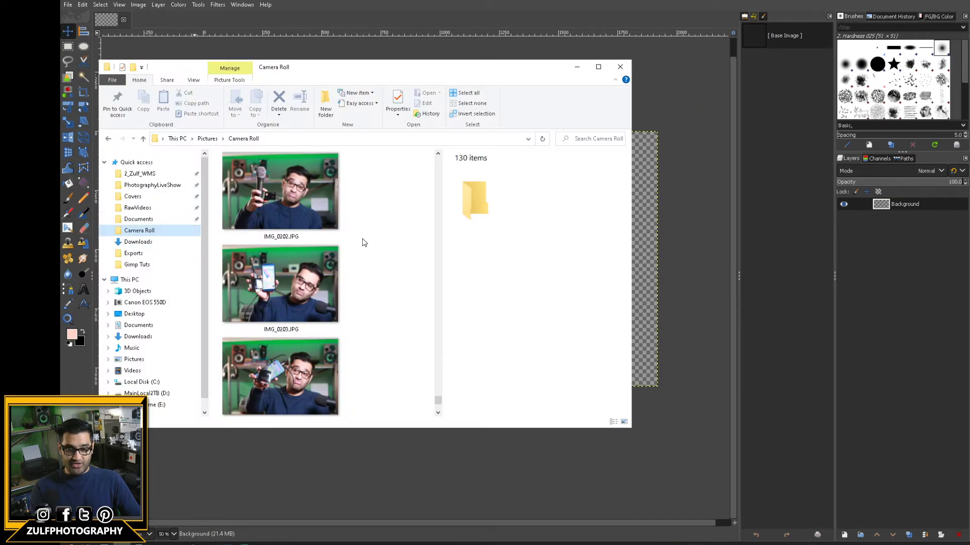
{"action": "left_click", "coordinate": [334, 239]}
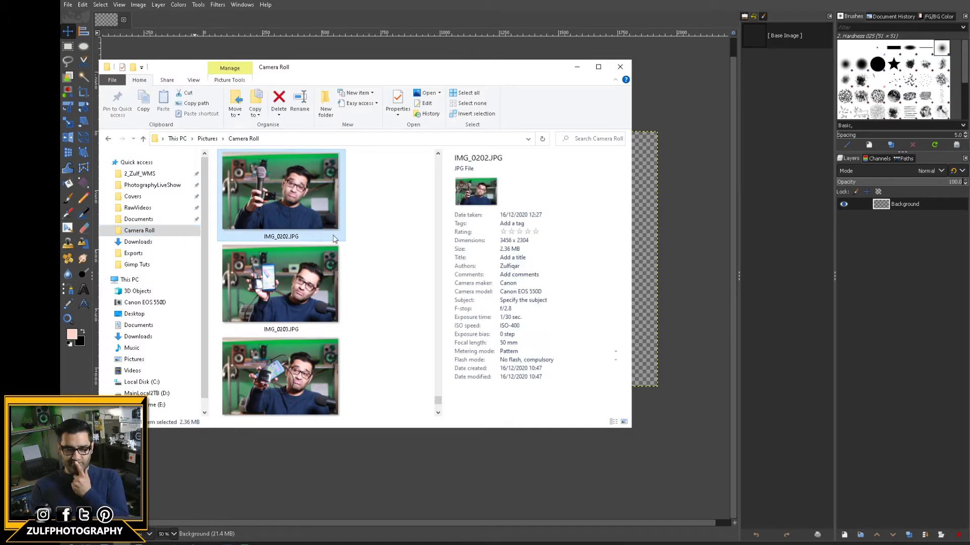
{"action": "scroll", "coordinate": [366, 276], "scroll_direction": "down", "scroll_amount": 3}
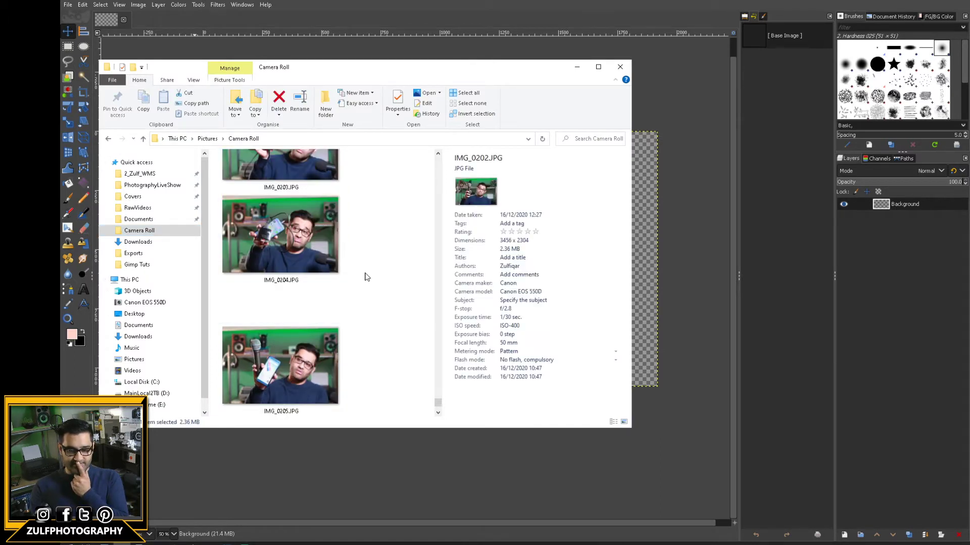
{"action": "scroll", "coordinate": [367, 277], "scroll_direction": "down", "scroll_amount": 3}
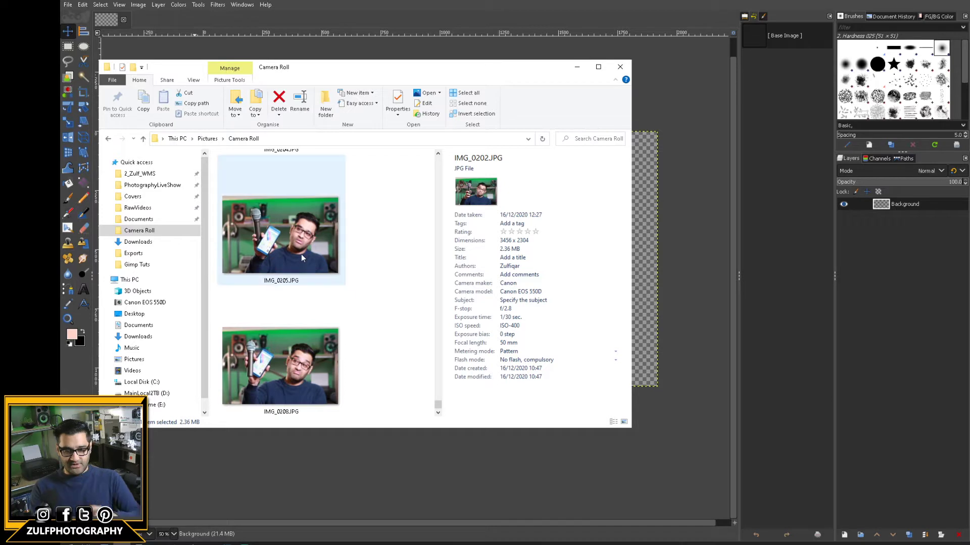
{"action": "left_click", "coordinate": [290, 355]}
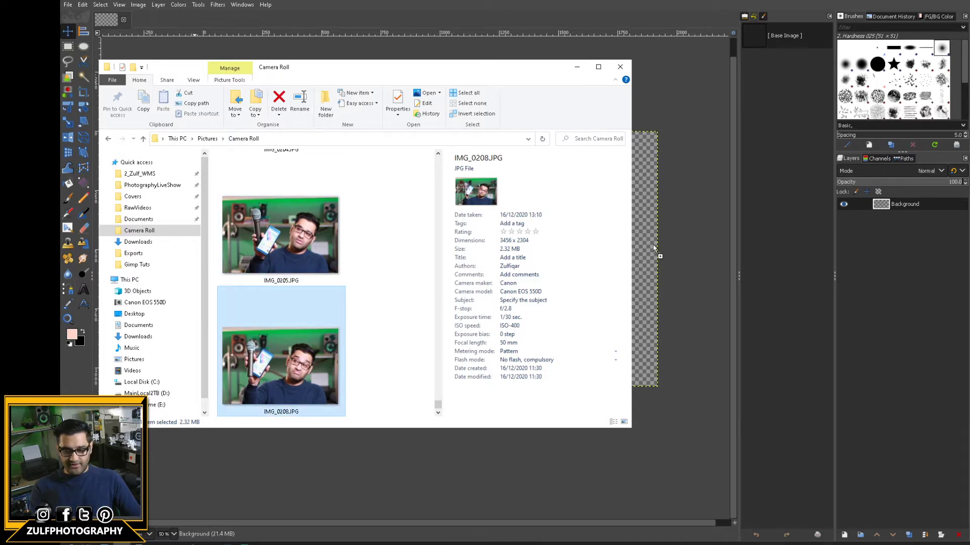
{"action": "left_click_drag", "start_coordinate": [660, 252], "coordinate": [656, 246]}
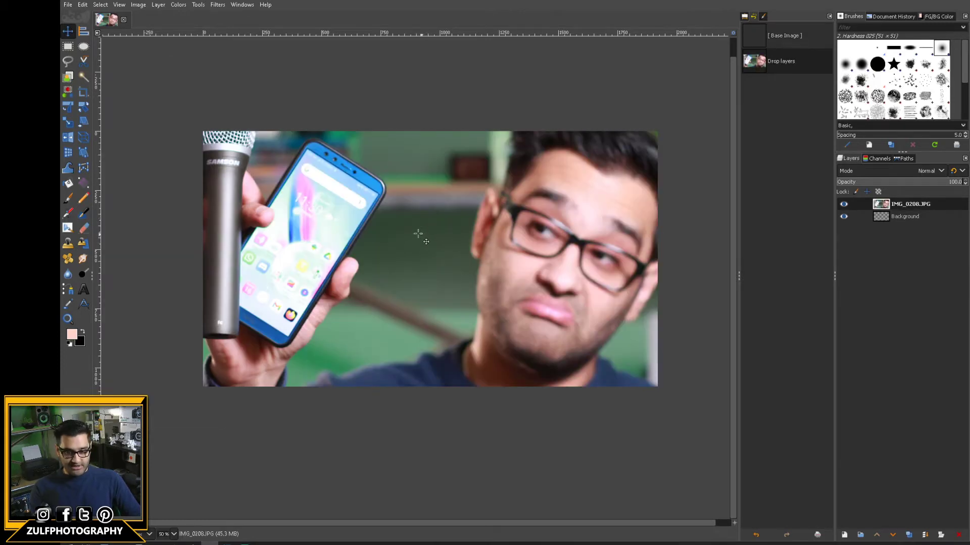
{"action": "left_click", "coordinate": [157, 5]}
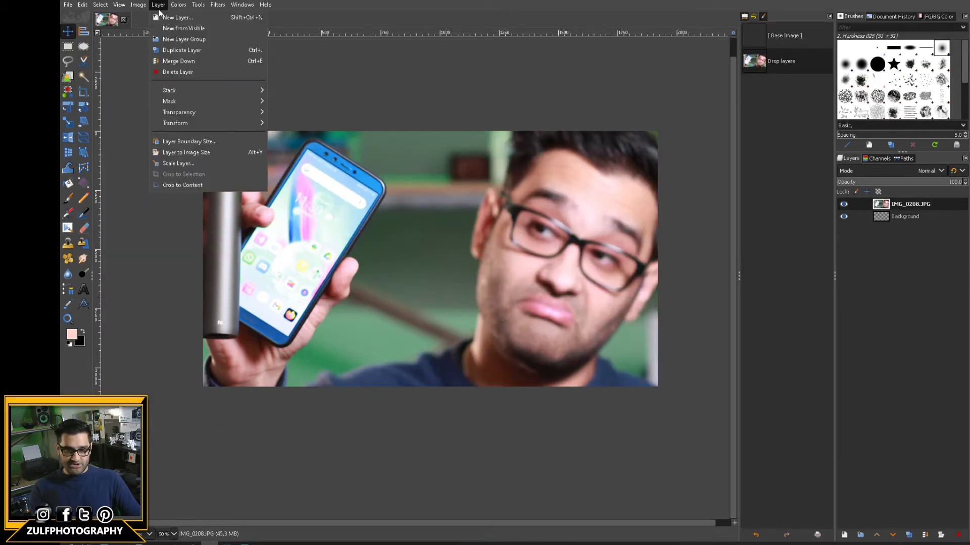
{"action": "mouse_move", "coordinate": [130, 8]}
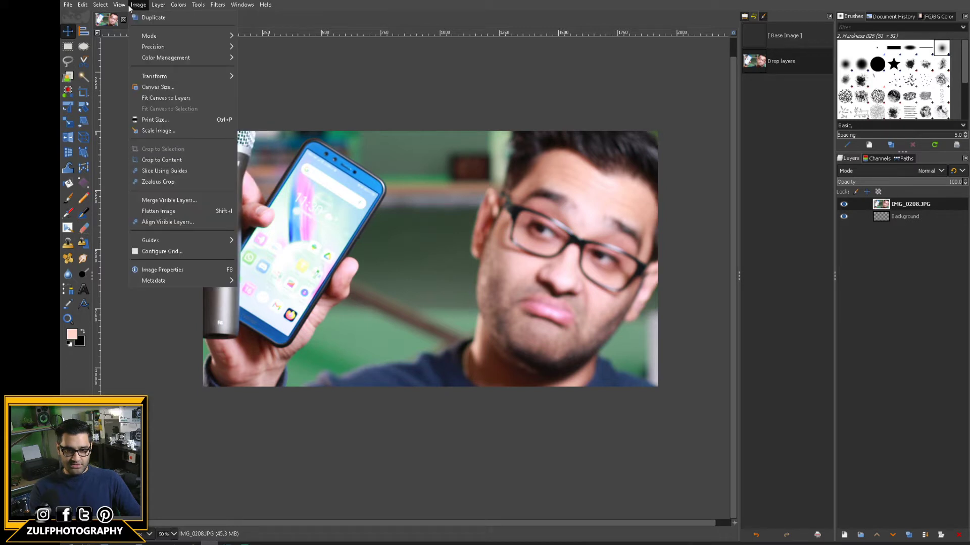
{"action": "left_click", "coordinate": [180, 130]}
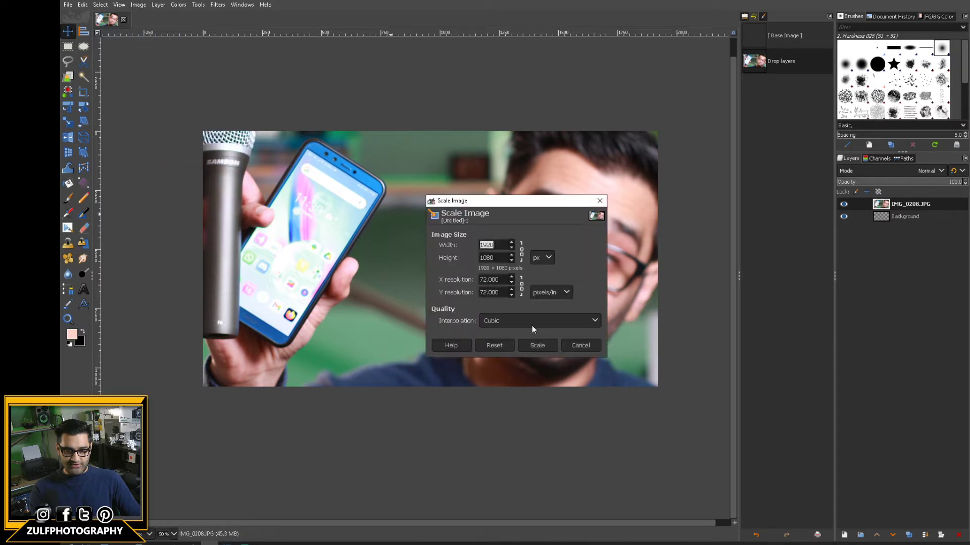
{"action": "left_click", "coordinate": [548, 348]}
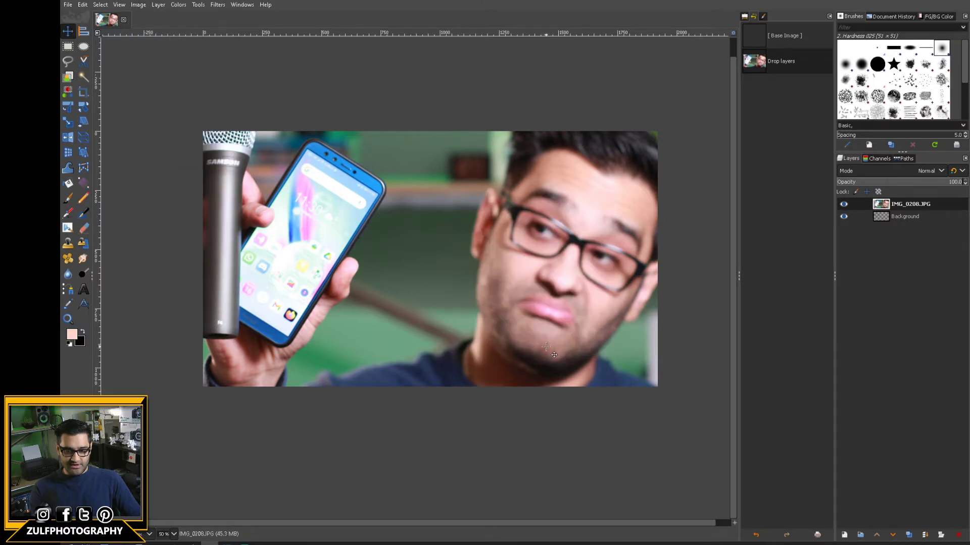
- Scale the IMG_0208.JPG layer to 1920 px wide, keeping its proportions, and shift it slightly down on the canvas
{"action": "left_click", "coordinate": [158, 5]}
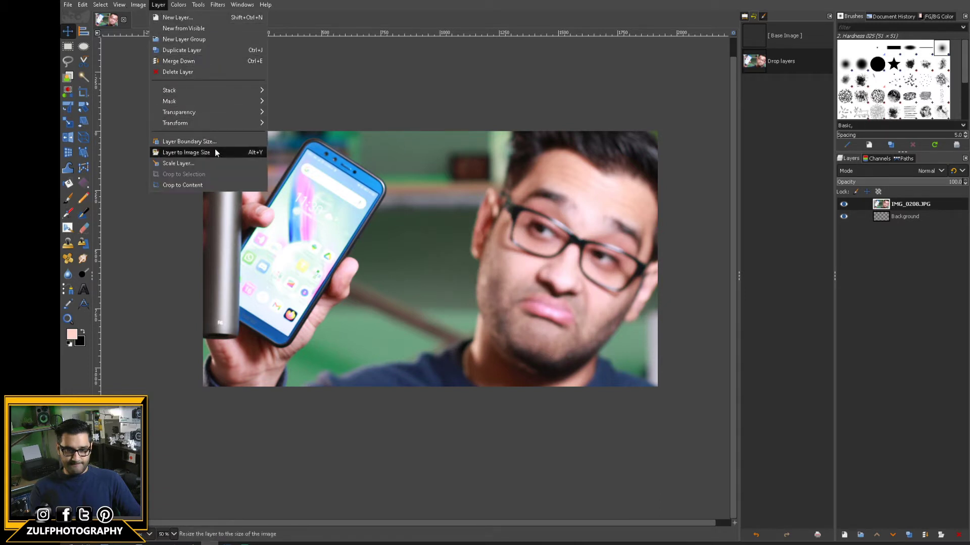
{"action": "left_click", "coordinate": [220, 163]}
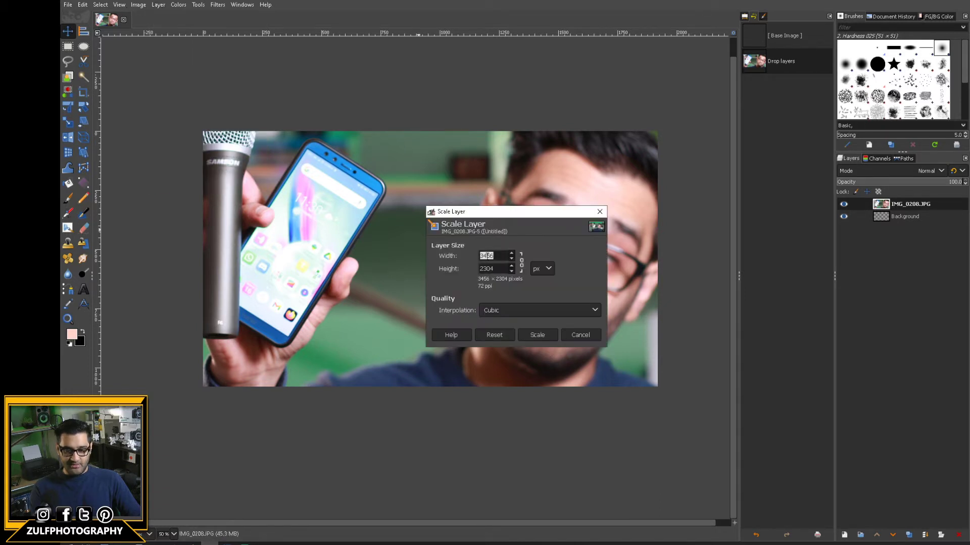
{"action": "type", "text": "1920"}
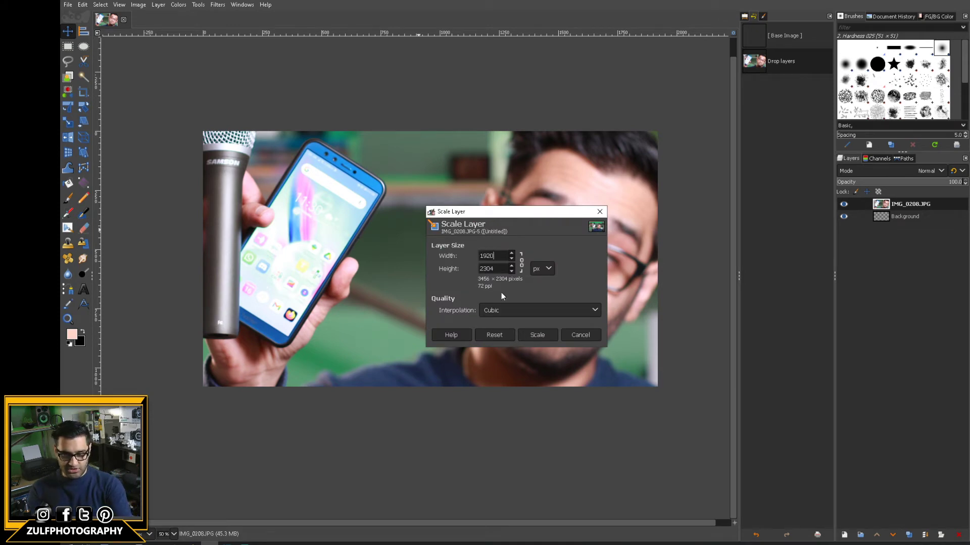
{"action": "left_click", "coordinate": [538, 335]}
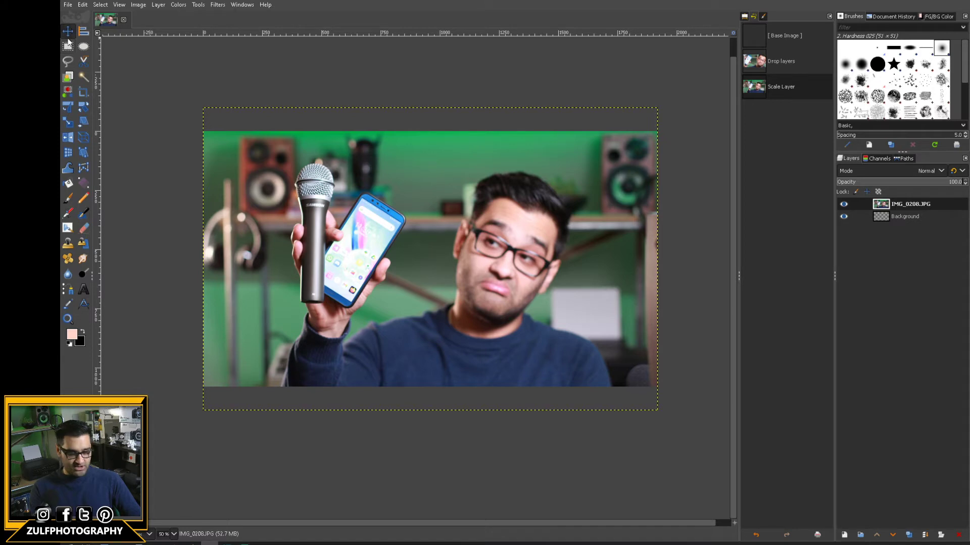
{"action": "left_click_drag", "start_coordinate": [478, 193], "coordinate": [481, 213]}
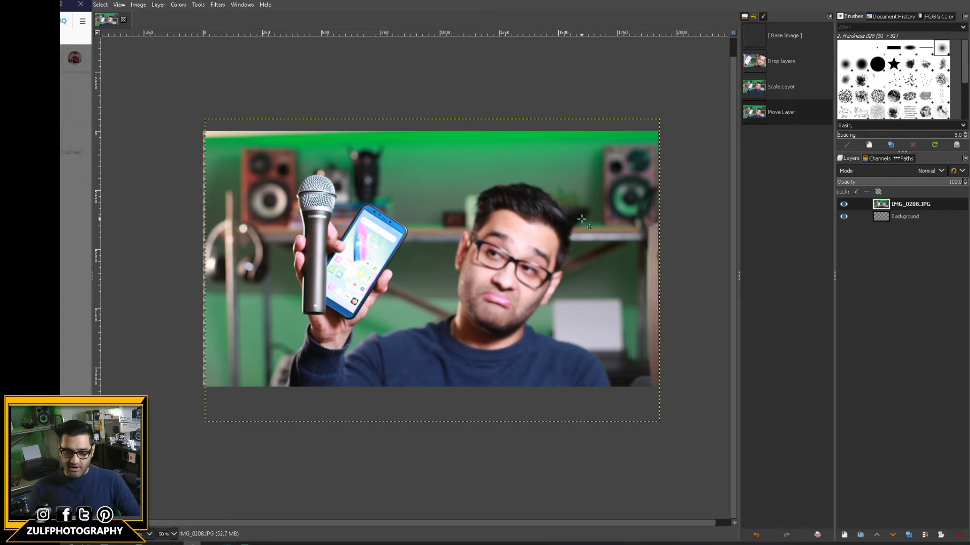
- Enlarge the photo layer proportionally to about 2302 × 1535 px with the Scale tool
{"action": "left_click", "coordinate": [910, 208]}
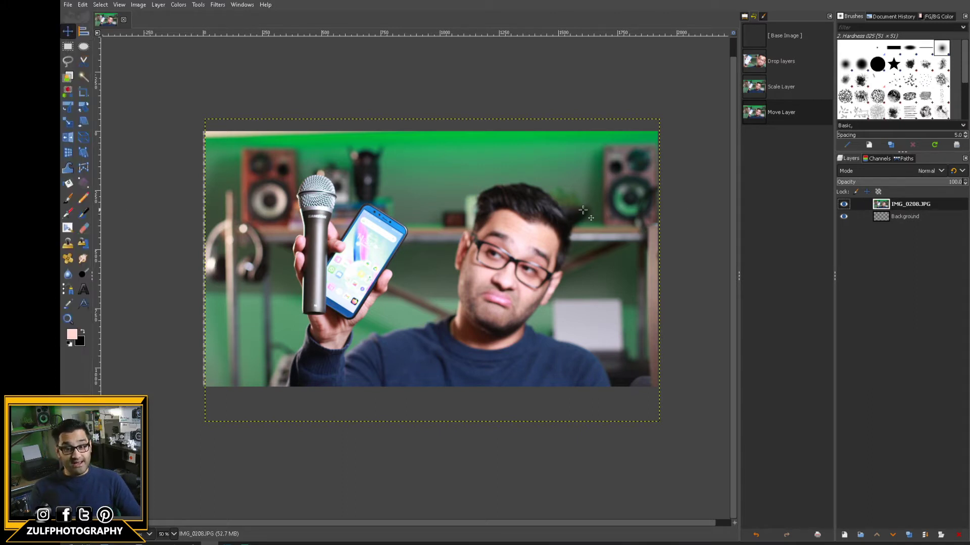
{"action": "key", "text": "shift+s"}
{"action": "left_click", "coordinate": [444, 248]}
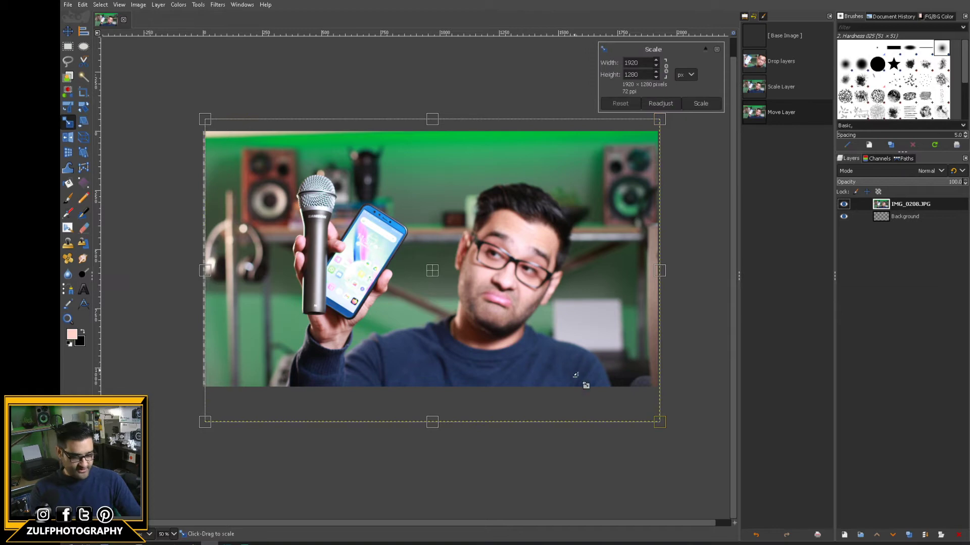
{"action": "left_click_drag", "start_coordinate": [667, 431], "coordinate": [741, 497]}
{"action": "key", "text": "Return"}
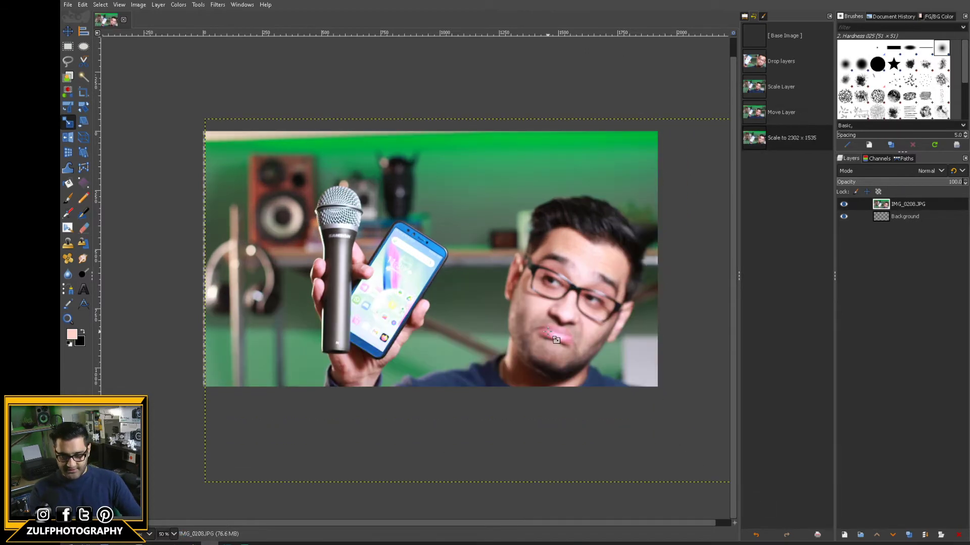
- Enlarge the photo layer to about 2404 × 1602 px and move it up so the face and phone sit higher in the frame
{"action": "scroll", "coordinate": [556, 336], "scroll_direction": "down", "scroll_amount": 2}
{"action": "left_click_drag", "start_coordinate": [553, 329], "coordinate": [575, 324]}
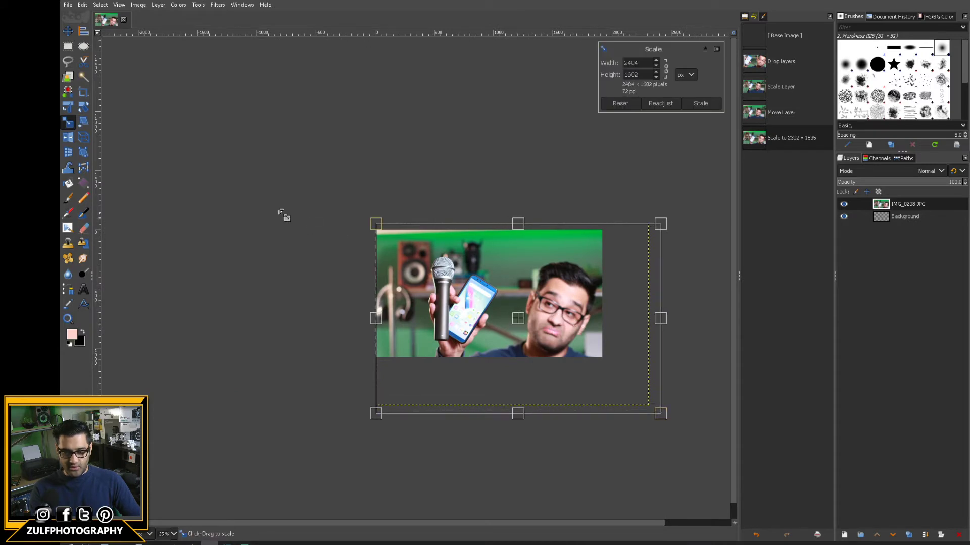
{"action": "left_click", "coordinate": [67, 31]}
{"action": "left_click_drag", "start_coordinate": [576, 310], "coordinate": [555, 306]}
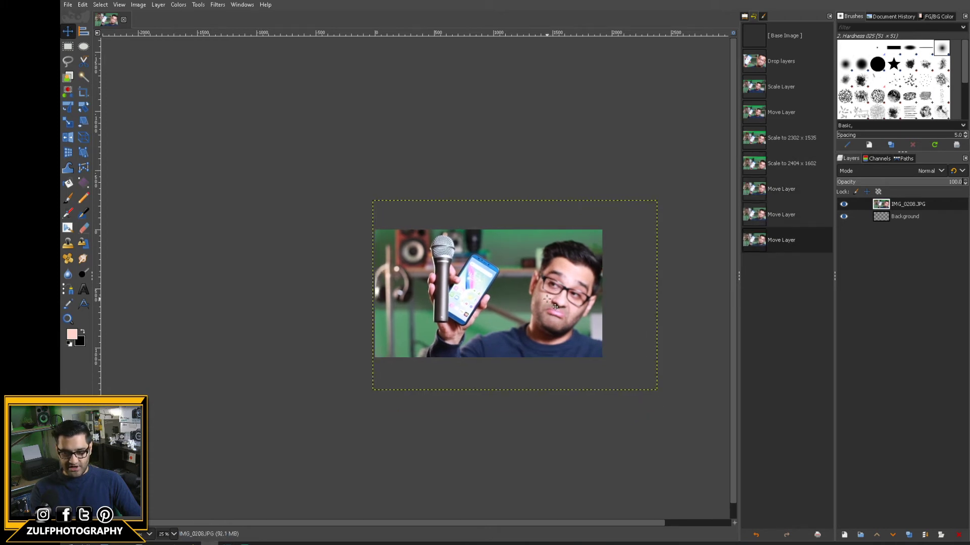
- Flip the photo layer horizontally and move it left so the microphone is fully inside the canvas
{"action": "left_click", "coordinate": [67, 138]}
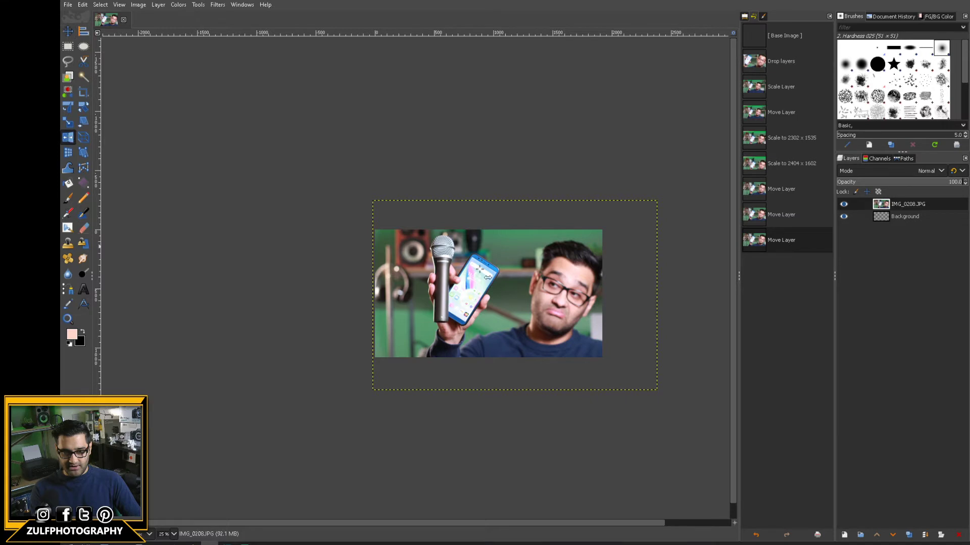
{"action": "left_click", "coordinate": [484, 275]}
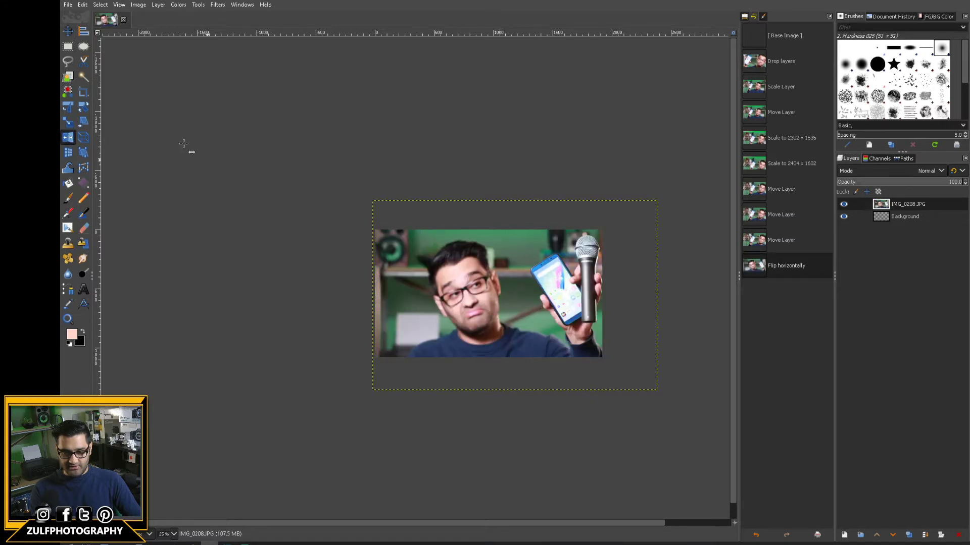
{"action": "left_click", "coordinate": [68, 31]}
{"action": "left_click_drag", "start_coordinate": [532, 286], "coordinate": [507, 289]}
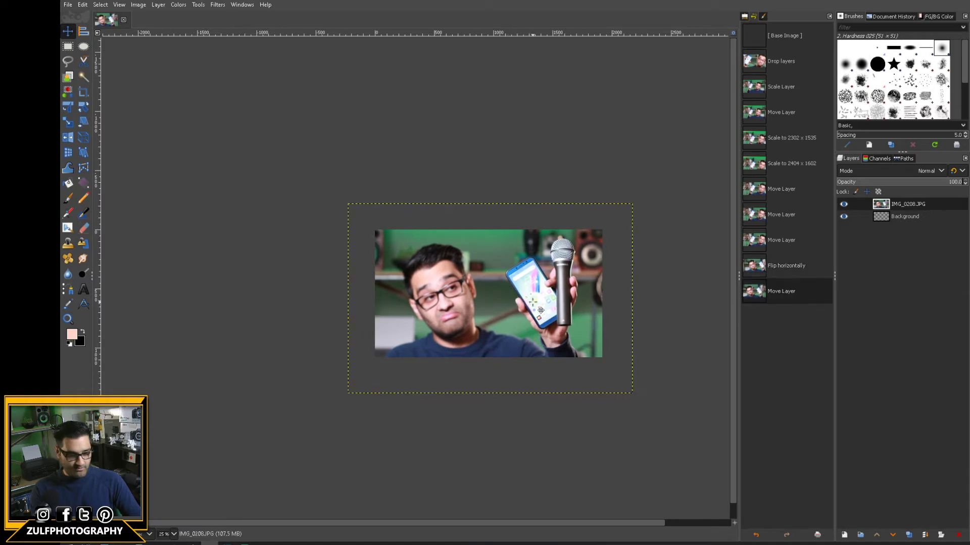
- Scale the flipped photo layer proportionally to about 2605 × 1737 px
{"action": "key", "text": "shift+s"}
{"action": "left_click", "coordinate": [466, 361]}
{"action": "left_click_drag", "start_coordinate": [353, 394], "coordinate": [326, 408]}
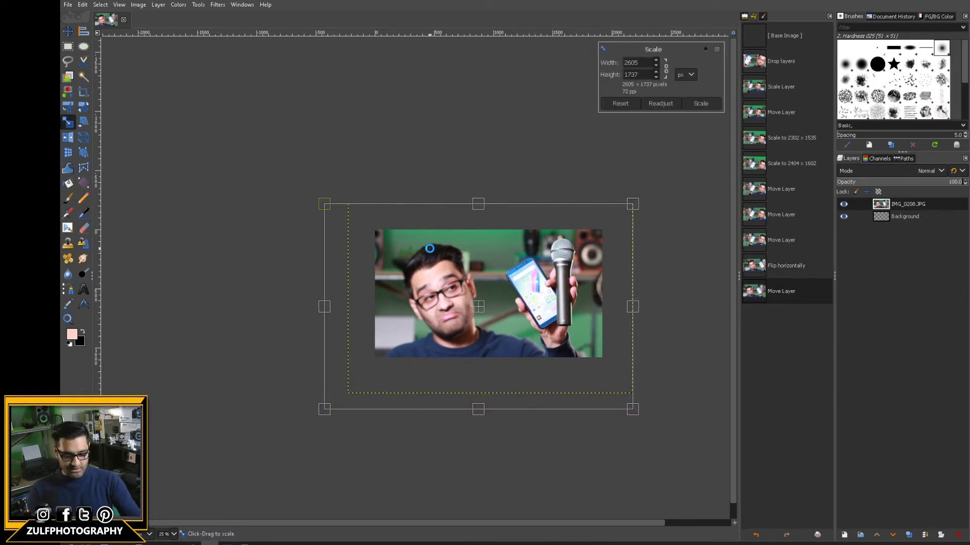
{"action": "key", "text": "Return"}
- Enlarge the photo layer slightly more, to about 2650 × 1767 px
{"action": "scroll", "coordinate": [581, 323], "scroll_direction": "down", "scroll_amount": 4}
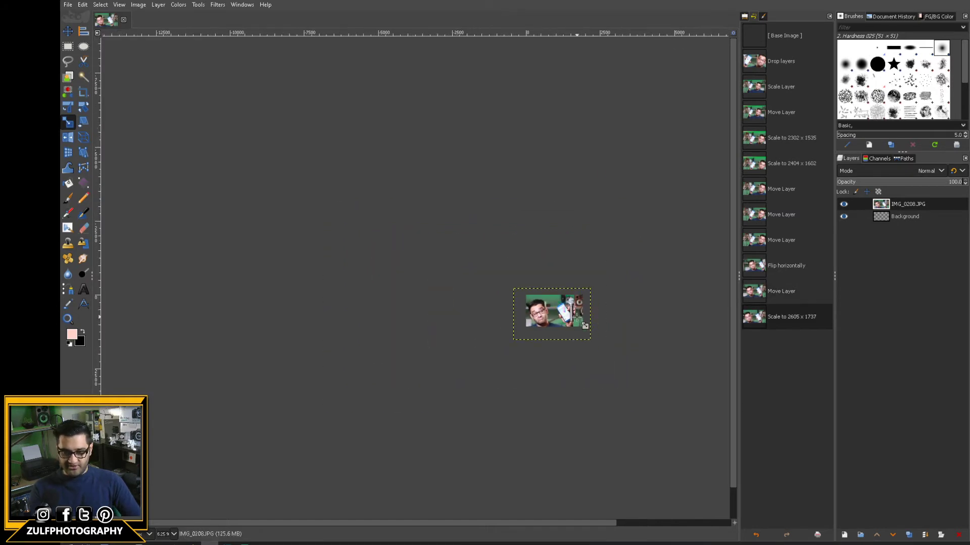
{"action": "scroll", "coordinate": [577, 523], "scroll_direction": "right", "scroll_amount": 3}
{"action": "scroll", "coordinate": [443, 329], "scroll_direction": "up", "scroll_amount": 1}
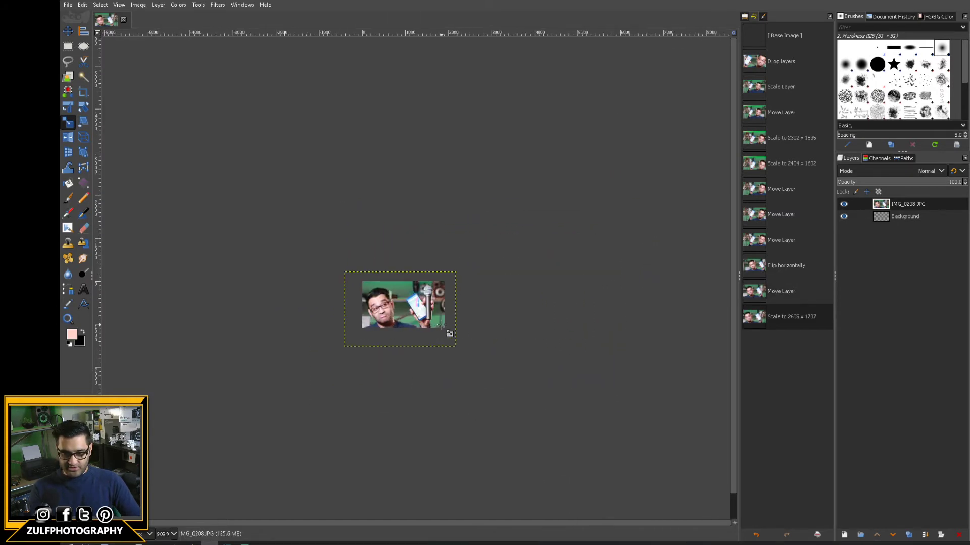
{"action": "scroll", "coordinate": [451, 312], "scroll_direction": "up", "scroll_amount": 3}
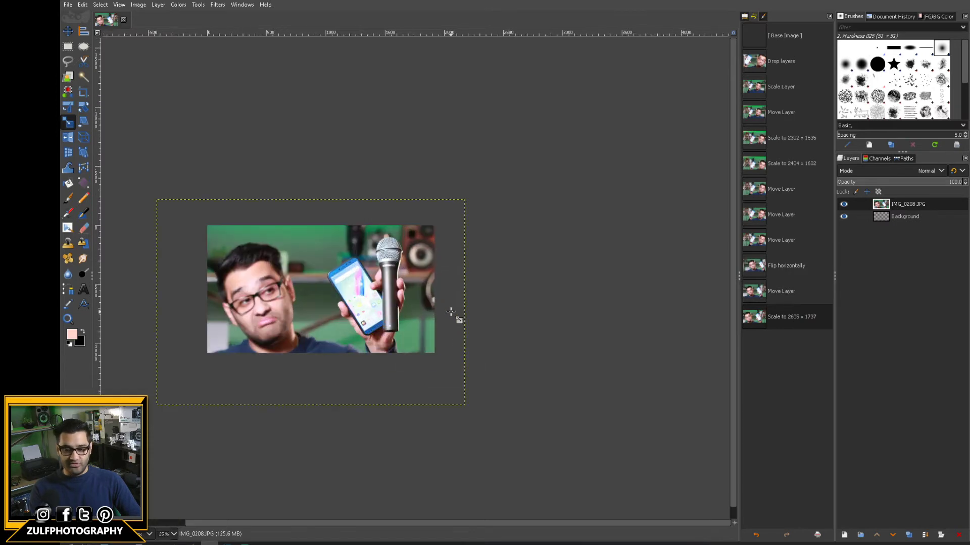
{"action": "scroll", "coordinate": [369, 316], "scroll_direction": "up", "scroll_amount": 1}
{"action": "left_click", "coordinate": [332, 327]}
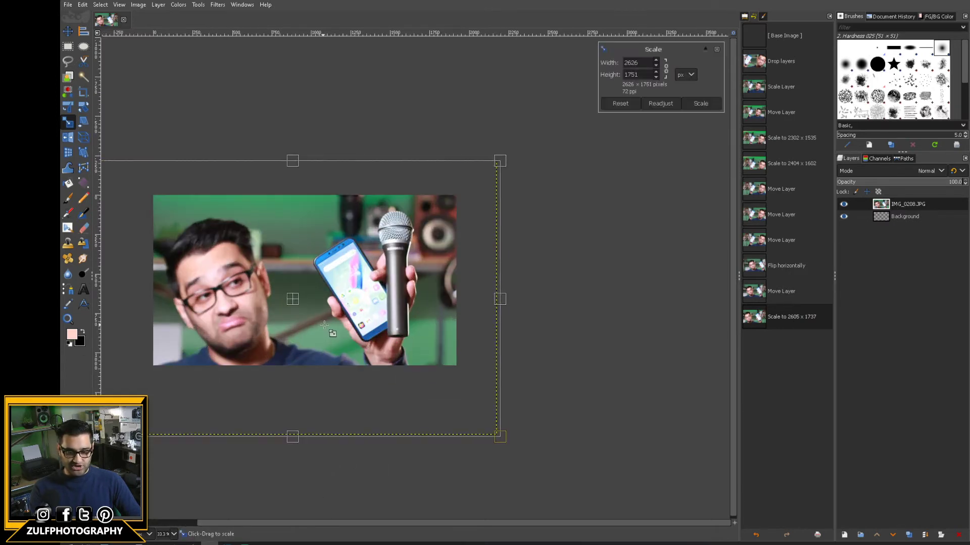
{"action": "key", "text": "Return"}
- Move the photo layer right and up so the head and the hand-held phone and microphone are framed across the canvas
{"action": "key", "text": "m"}
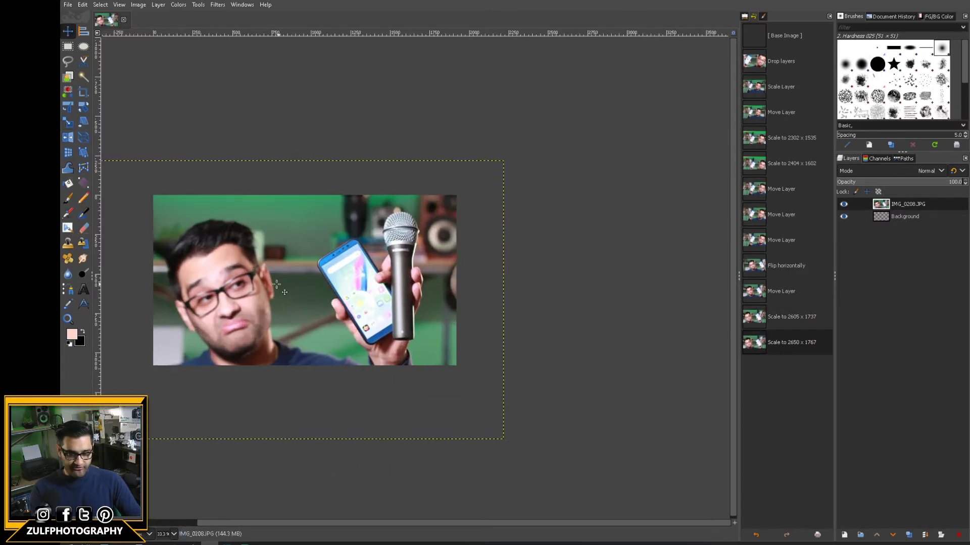
{"action": "left_click_drag", "start_coordinate": [272, 285], "coordinate": [310, 266]}
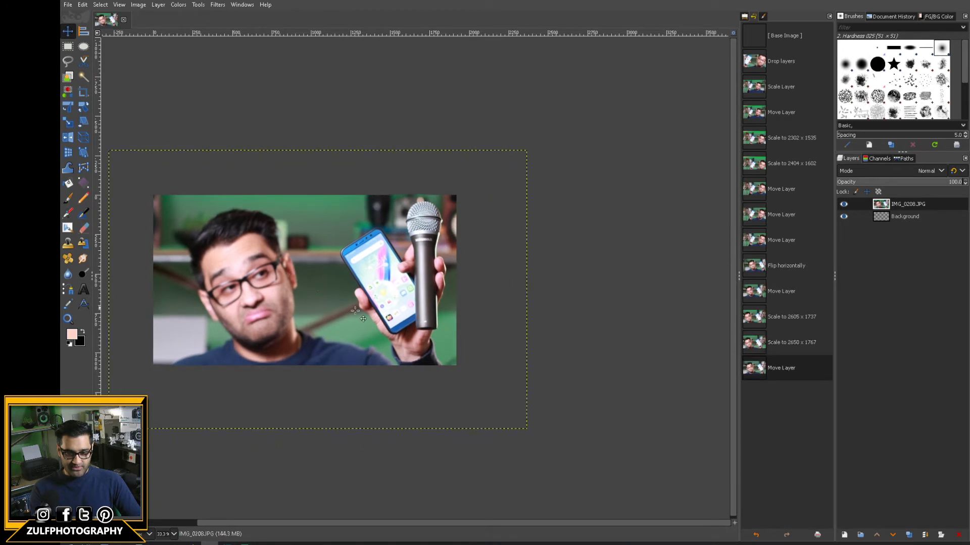
{"action": "scroll", "coordinate": [500, 525], "scroll_direction": "left", "scroll_amount": 3}
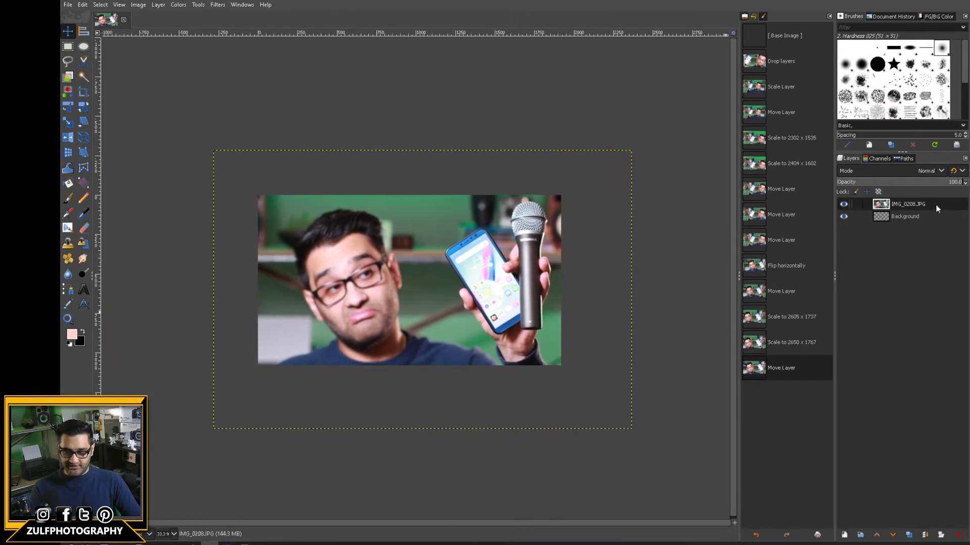
- Add a new transparent 1920 × 1080 px layer and place it above the photo layer IMG_0208.JPG
{"action": "left_click", "coordinate": [904, 218]}
{"action": "left_click", "coordinate": [843, 535]}
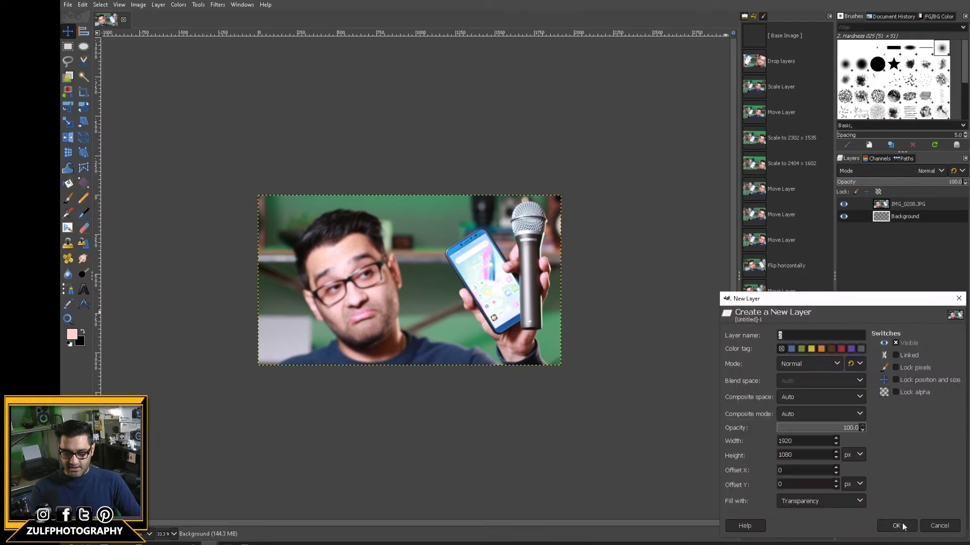
{"action": "left_click", "coordinate": [895, 525]}
{"action": "left_click_drag", "start_coordinate": [889, 218], "coordinate": [891, 202]}
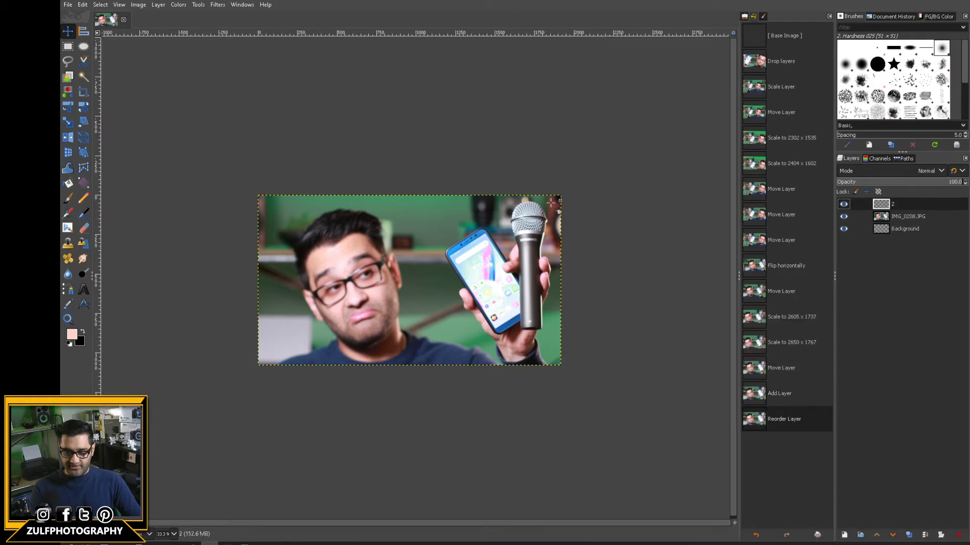
- Add the text "PRO MIC" in Ebrima Bold at 300 px across the lower left part of the photo
{"action": "key", "text": "t"}
{"action": "left_click", "coordinate": [276, 298]}
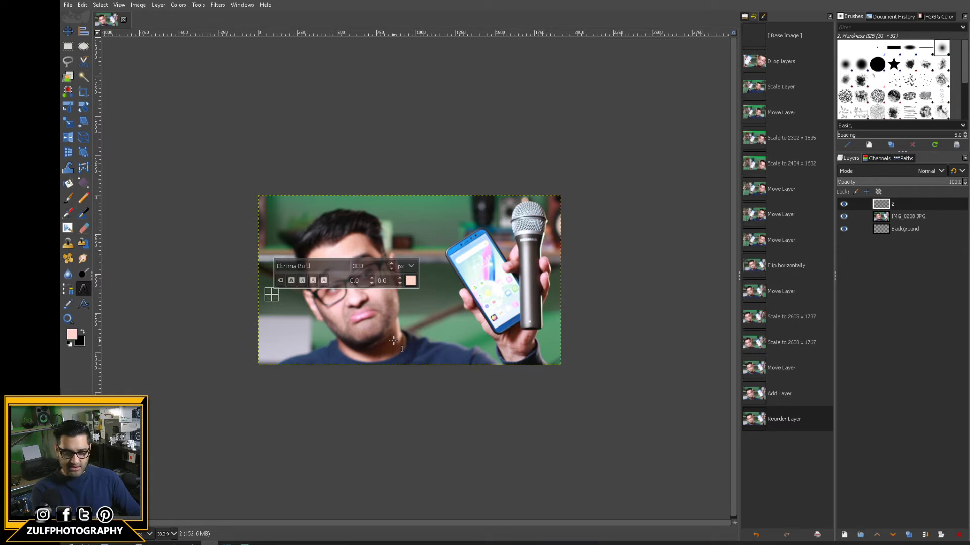
{"action": "type", "text": "PRO"}
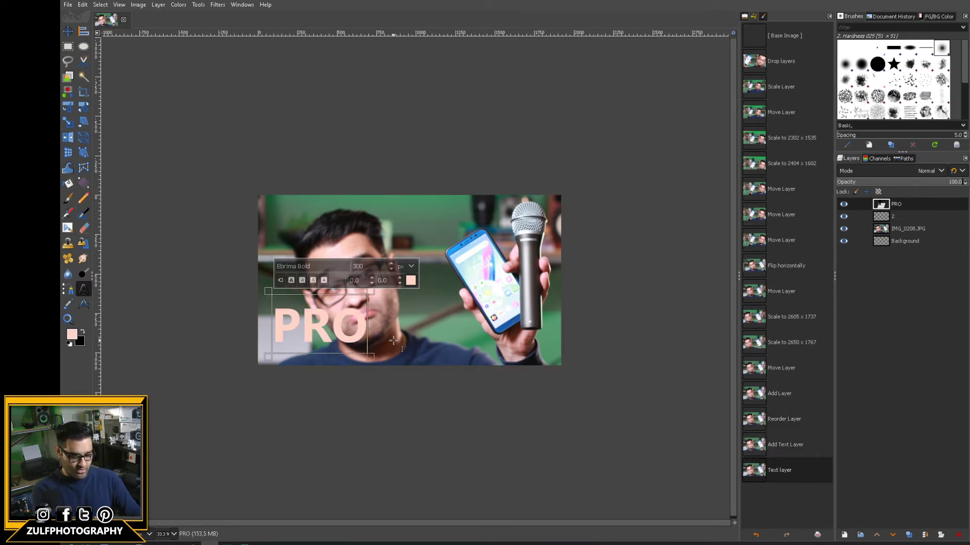
{"action": "type", "text": " MIC"}
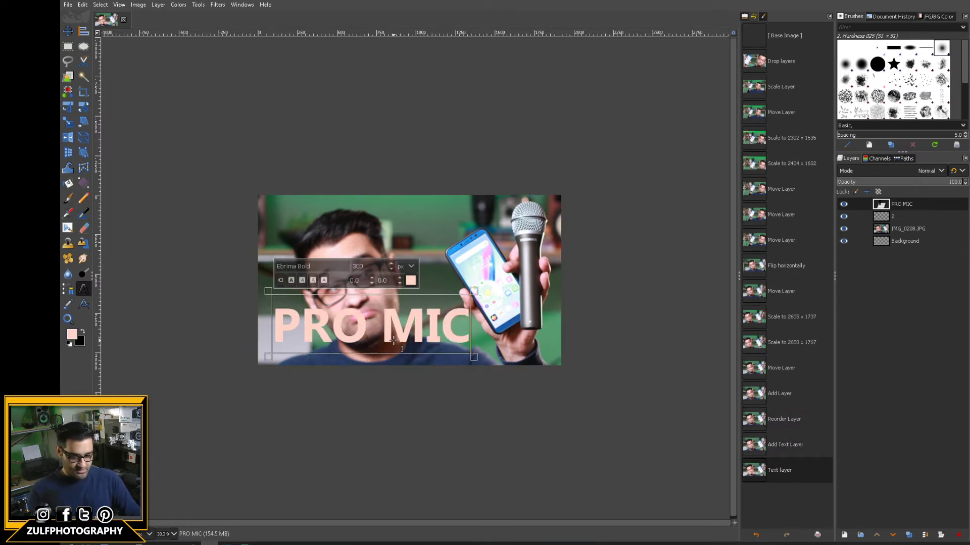
- Change the colour of the whole PRO MIC text to white
{"action": "key", "text": "ctrl+a"}
{"action": "left_click", "coordinate": [410, 280]}
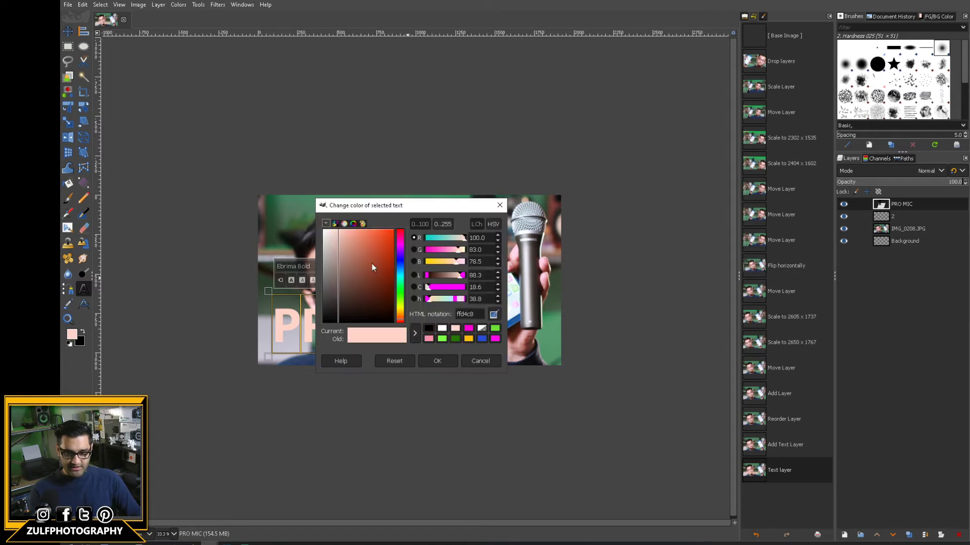
{"action": "left_click_drag", "start_coordinate": [371, 264], "coordinate": [313, 227]}
{"action": "left_click", "coordinate": [437, 362]}
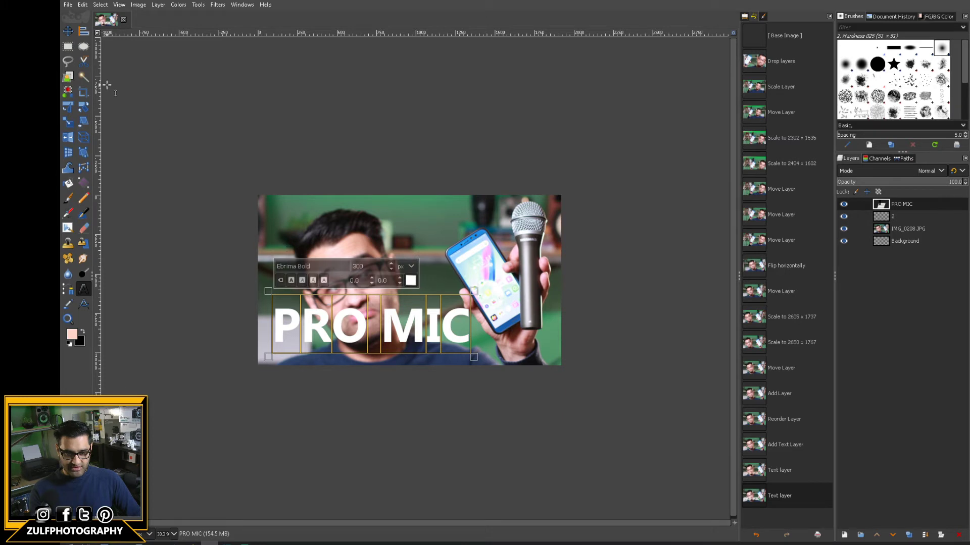
- Remove the stray character from the text and move PRO MIC left against the canvas's left edge
{"action": "type", "text": "v"}
{"action": "key", "text": "ctrl+z"}
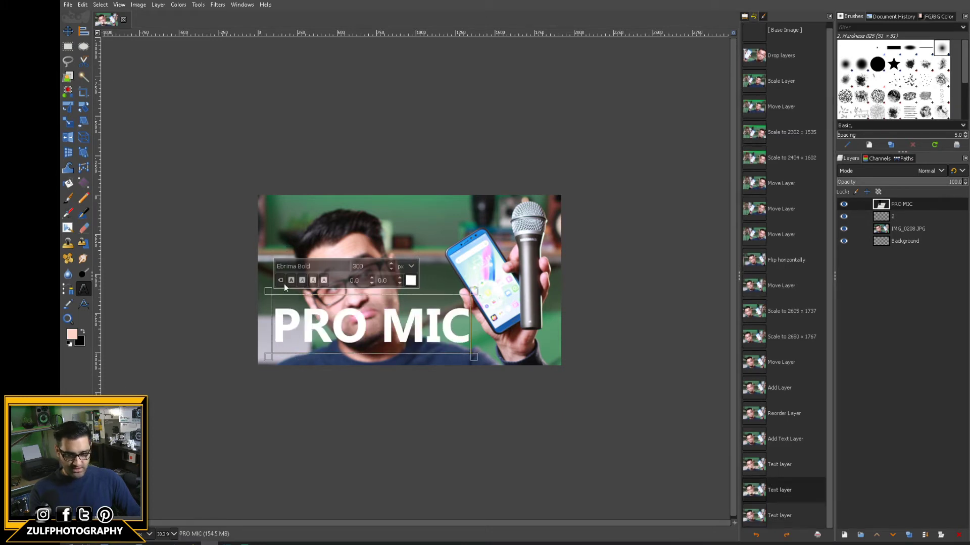
{"action": "left_click", "coordinate": [67, 31]}
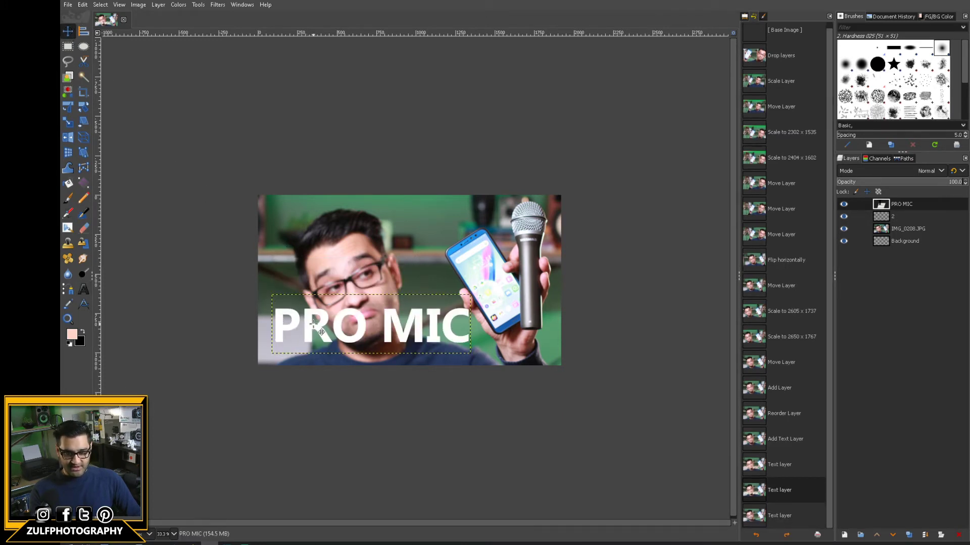
{"action": "left_click_drag", "start_coordinate": [321, 331], "coordinate": [305, 329]}
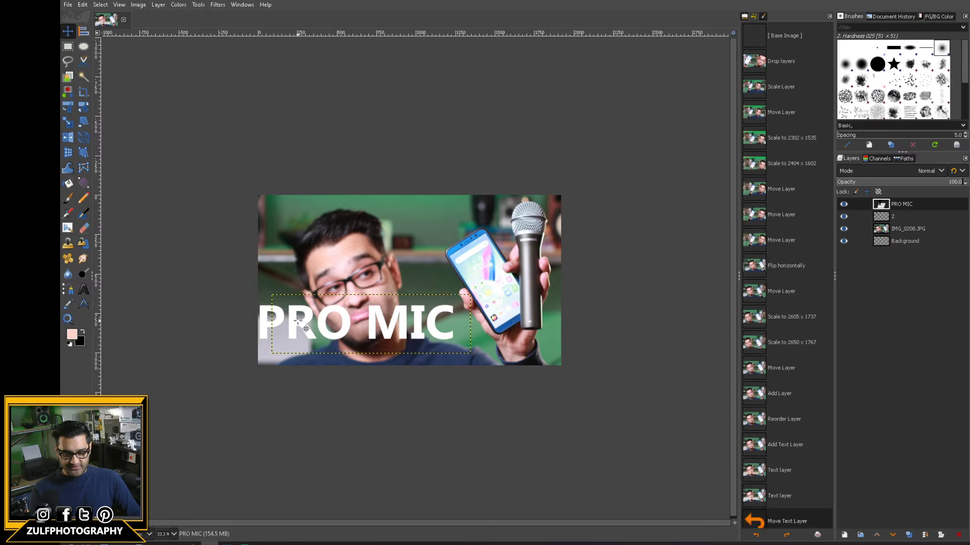
- On layer 2, select a rectangle around the PRO MIC lettering and fill it with the black background colour
{"action": "left_click", "coordinate": [892, 219]}
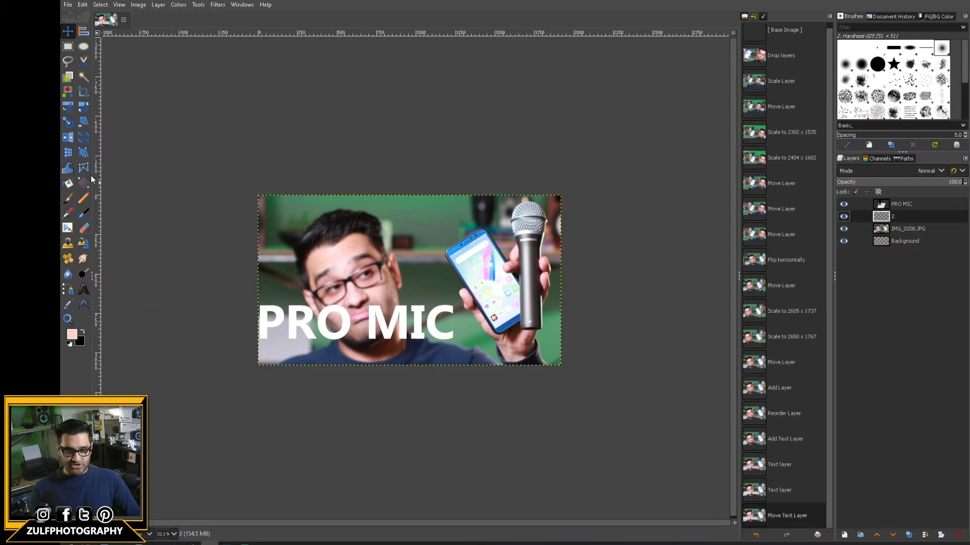
{"action": "left_click", "coordinate": [68, 45]}
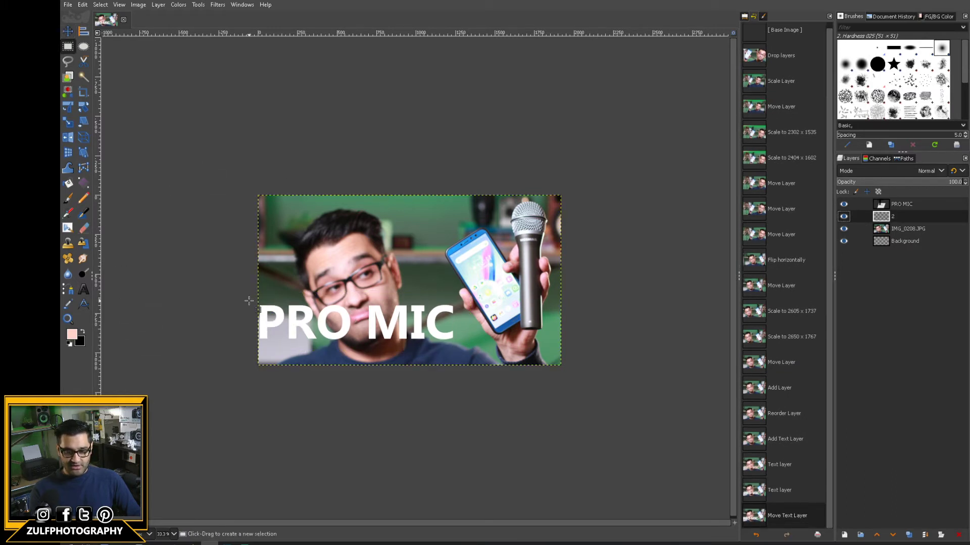
{"action": "left_click_drag", "start_coordinate": [249, 301], "coordinate": [458, 346]}
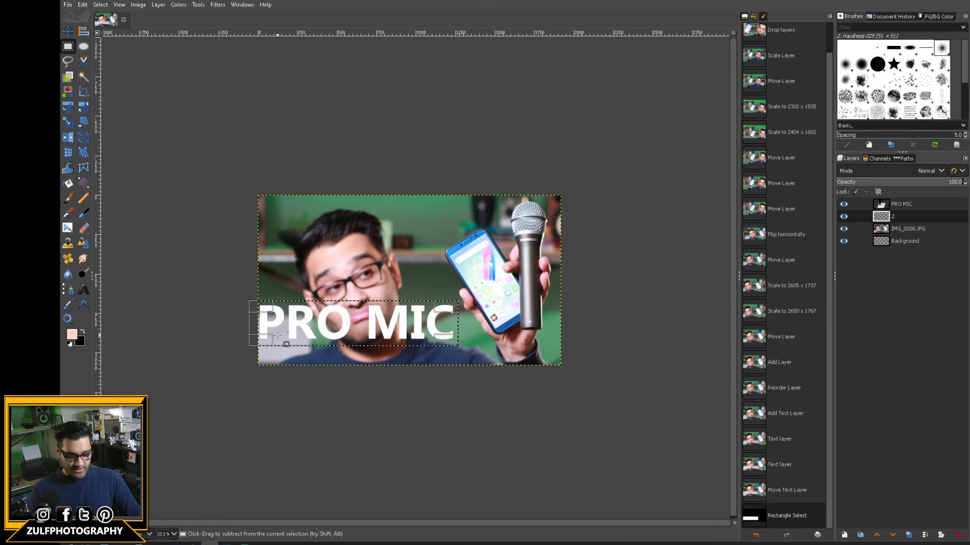
{"action": "right_click", "coordinate": [363, 323]}
{"action": "mouse_move", "coordinate": [413, 348]}
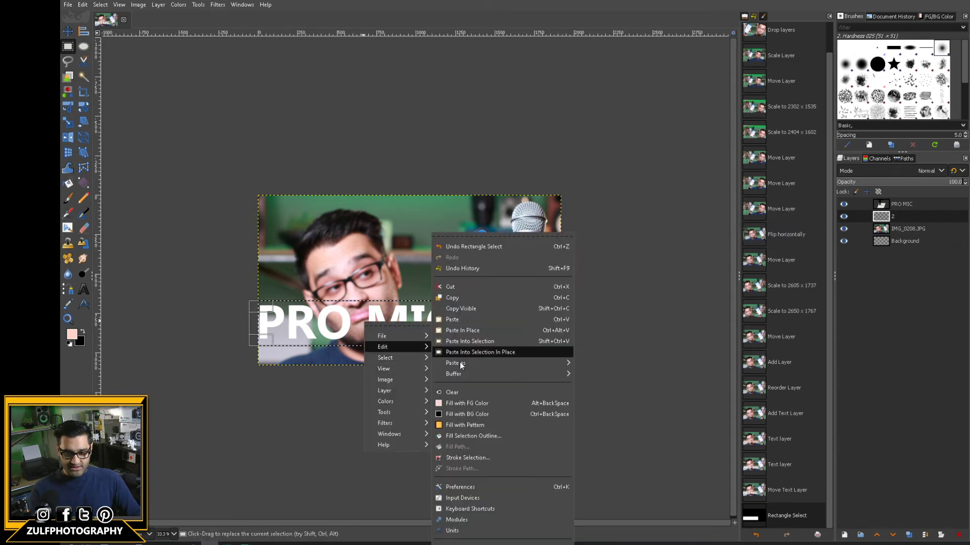
{"action": "left_click", "coordinate": [472, 414]}
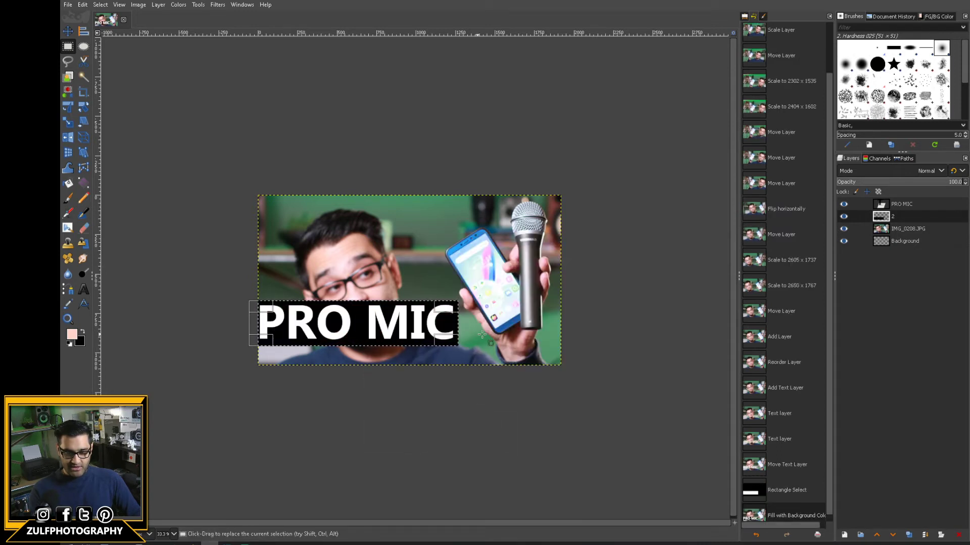
- Move the PRO MIC text layer down close to the canvas's bottom edge
{"action": "left_click", "coordinate": [919, 228]}
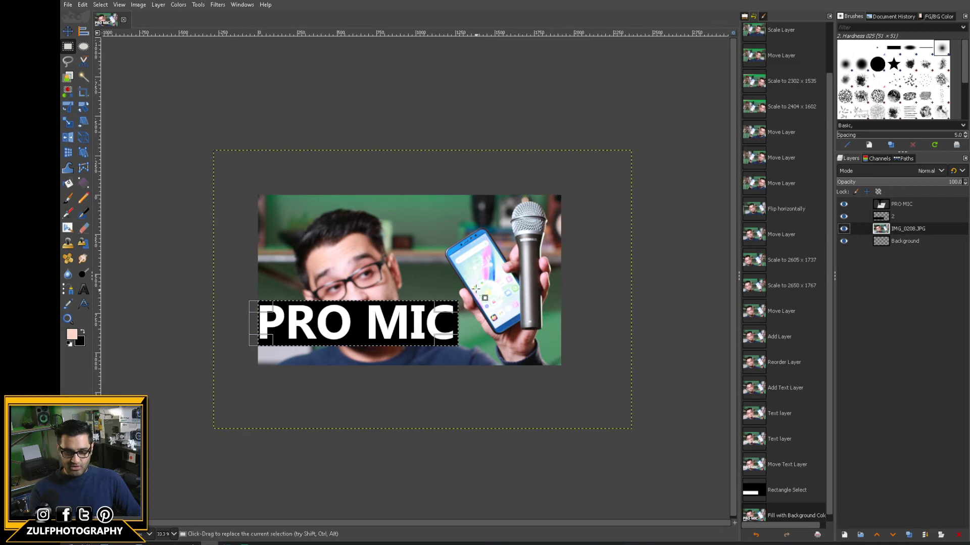
{"action": "left_click", "coordinate": [885, 206]}
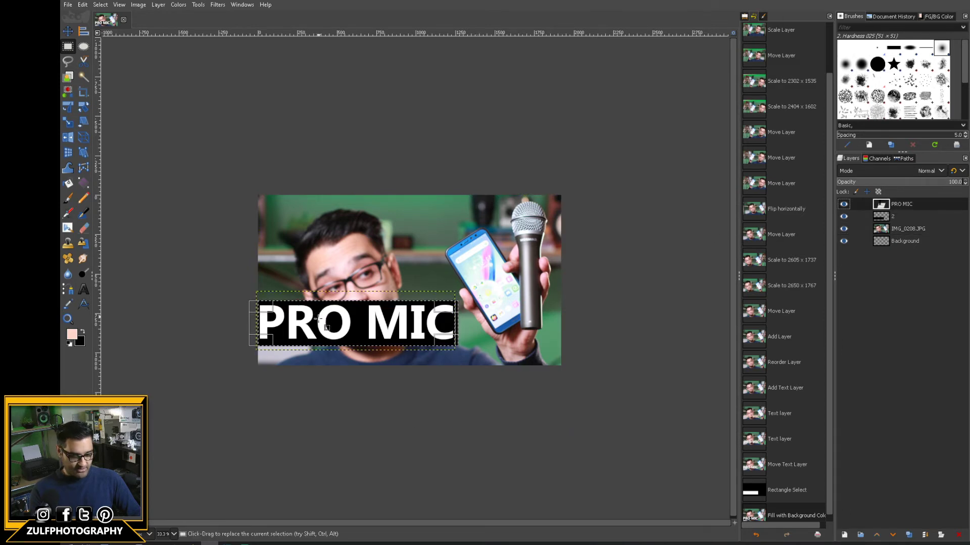
{"action": "key", "text": "m"}
{"action": "left_click_drag", "start_coordinate": [317, 317], "coordinate": [324, 343]}
- Move the black bar on layer 2 down behind the PRO MIC lettering and clear the selection
{"action": "left_click", "coordinate": [886, 216]}
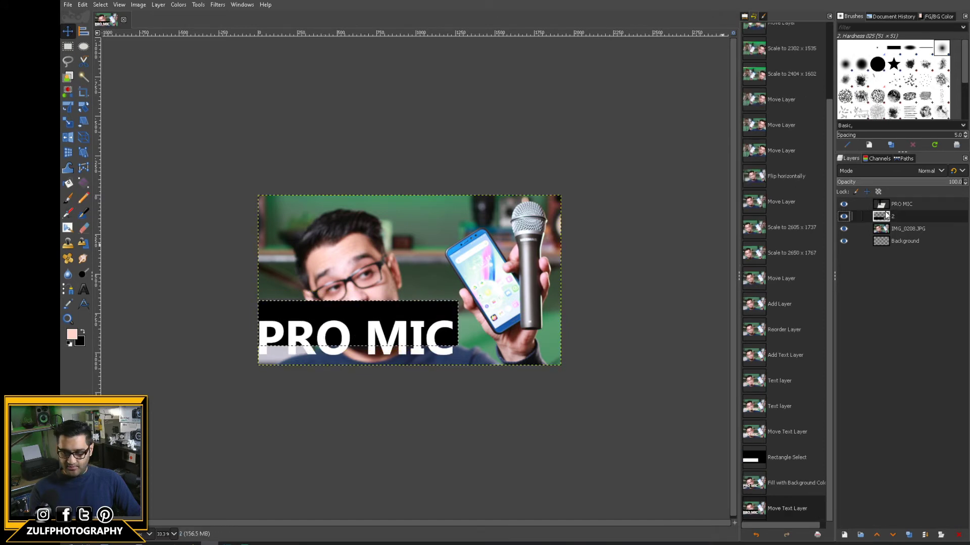
{"action": "left_click_drag", "start_coordinate": [378, 310], "coordinate": [378, 323]}
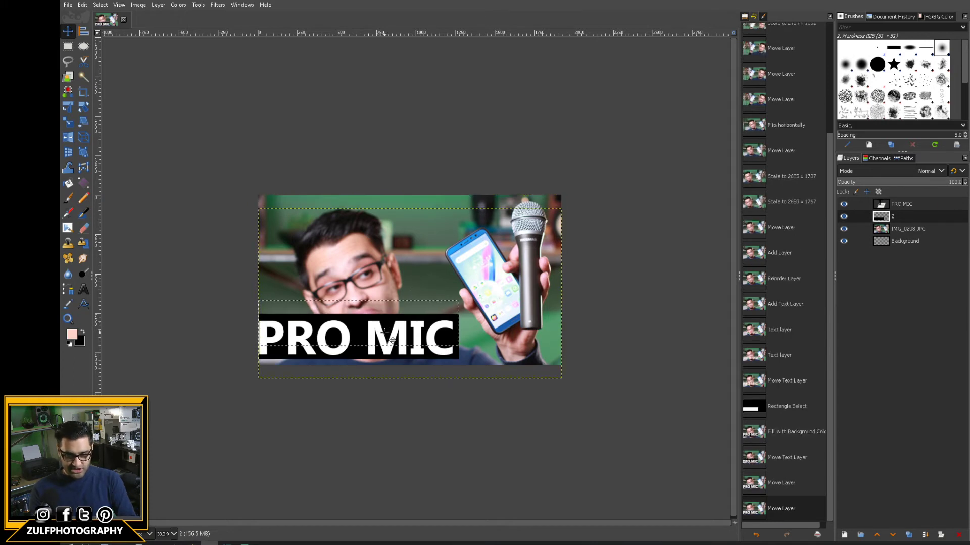
{"action": "key", "text": "ctrl+shift+a"}
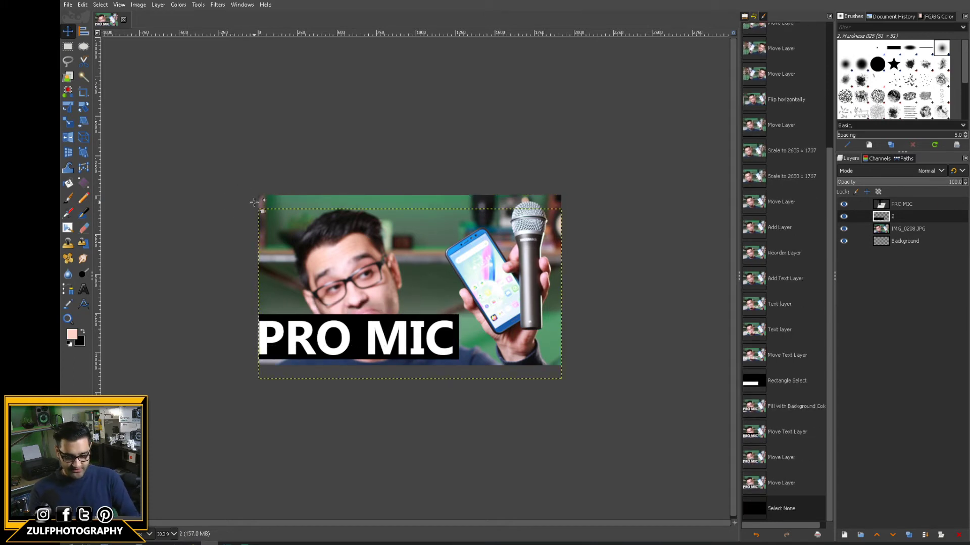
{"action": "left_click", "coordinate": [254, 202]}
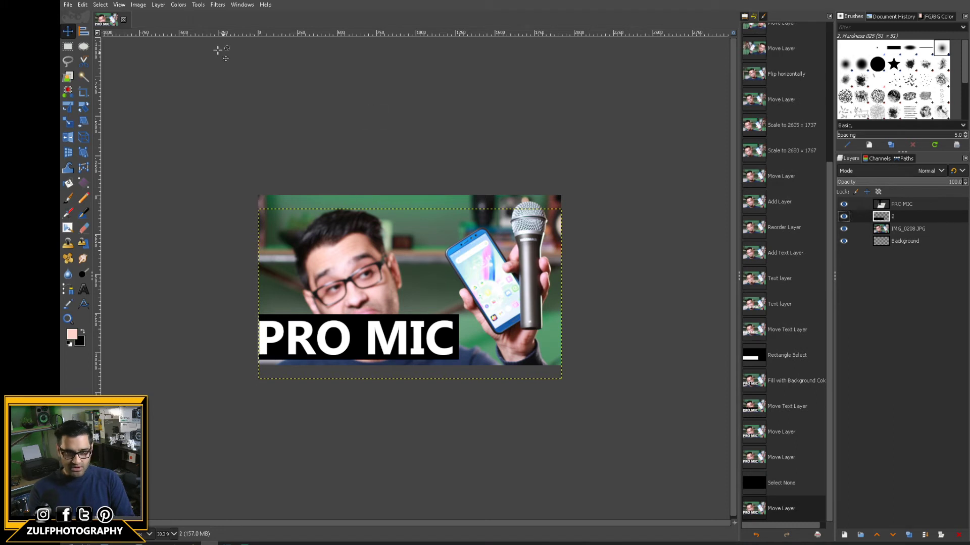
{"action": "left_click_drag", "start_coordinate": [351, 325], "coordinate": [352, 326]}
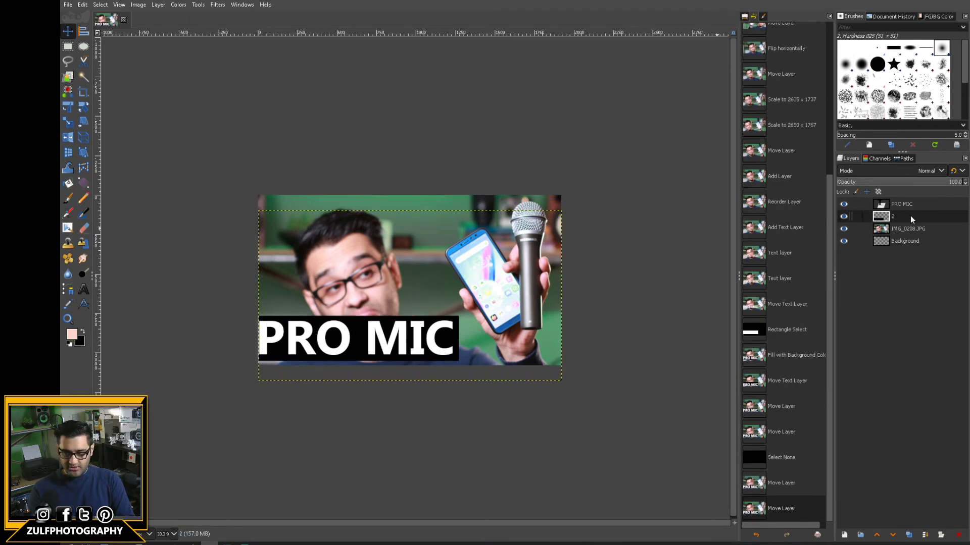
- Select a full-height vertical strip along the canvas's left edge and set the background colour to yellow-orange fdba0a
{"action": "left_click", "coordinate": [68, 46]}
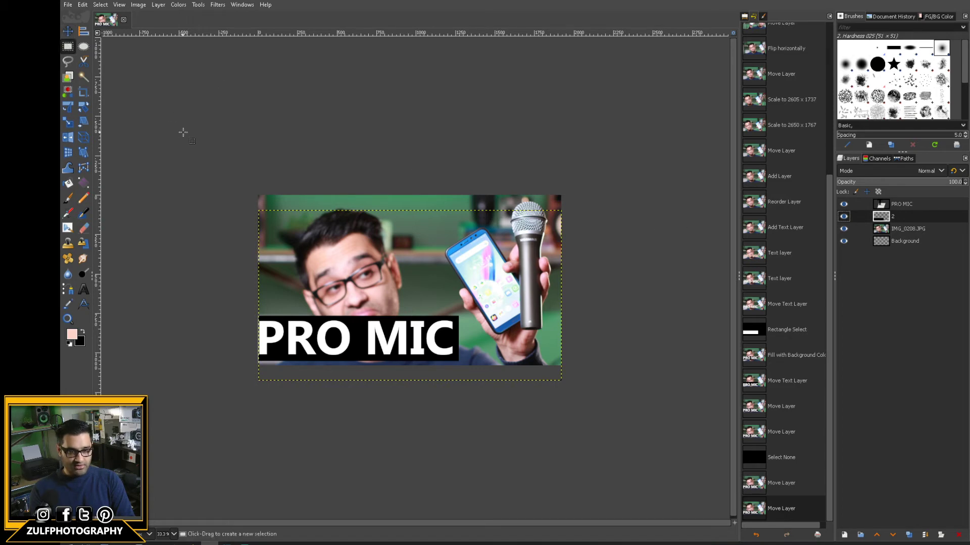
{"action": "left_click_drag", "start_coordinate": [202, 167], "coordinate": [296, 421]}
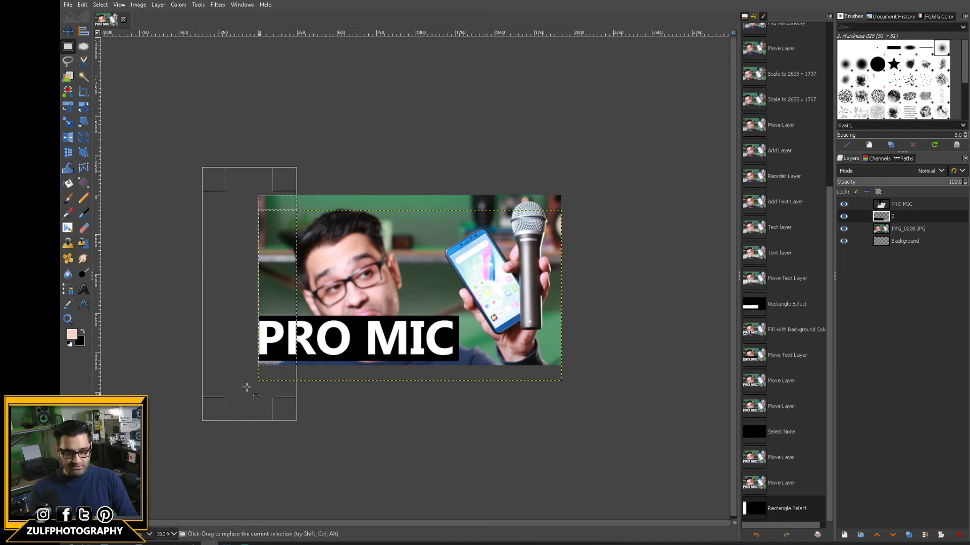
{"action": "left_click", "coordinate": [81, 341]}
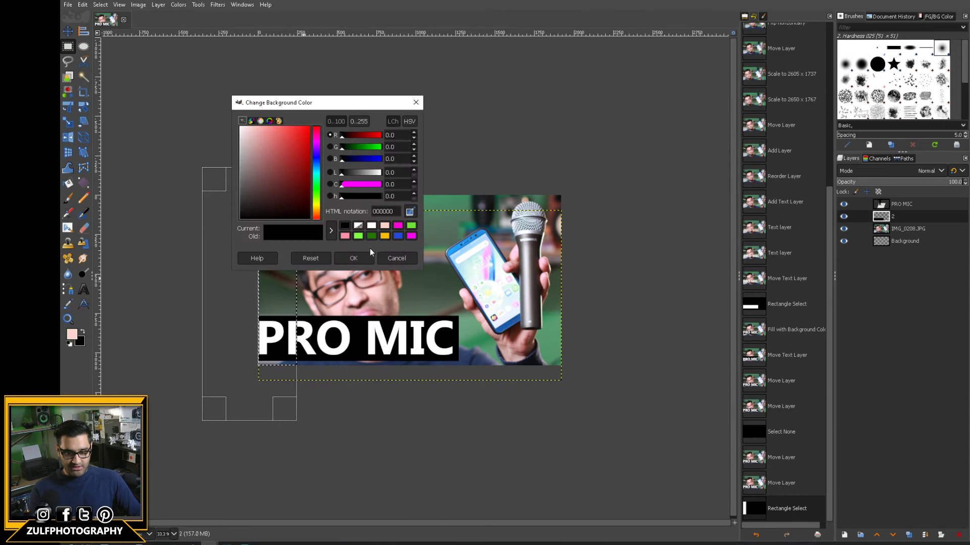
{"action": "left_click", "coordinate": [384, 236]}
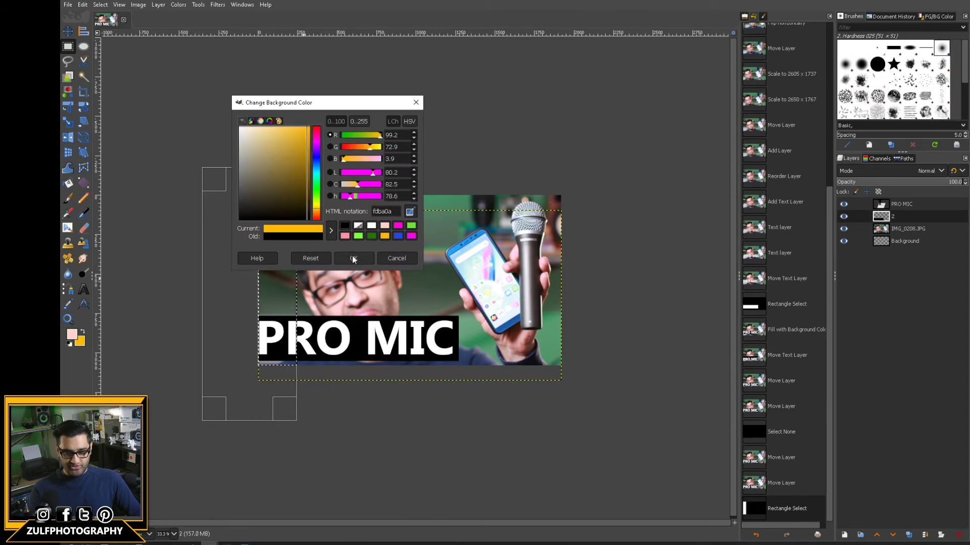
{"action": "left_click", "coordinate": [353, 258]}
- Try to fill the vertical strip with the yellow-orange background colour on layer 2, and undo the fill
{"action": "right_click", "coordinate": [273, 266]}
{"action": "mouse_move", "coordinate": [314, 287]}
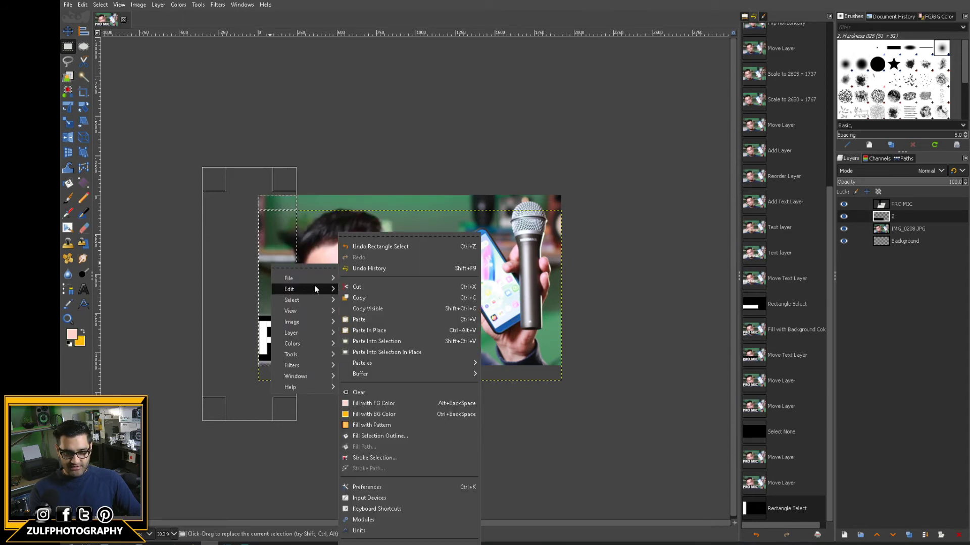
{"action": "left_click", "coordinate": [410, 414]}
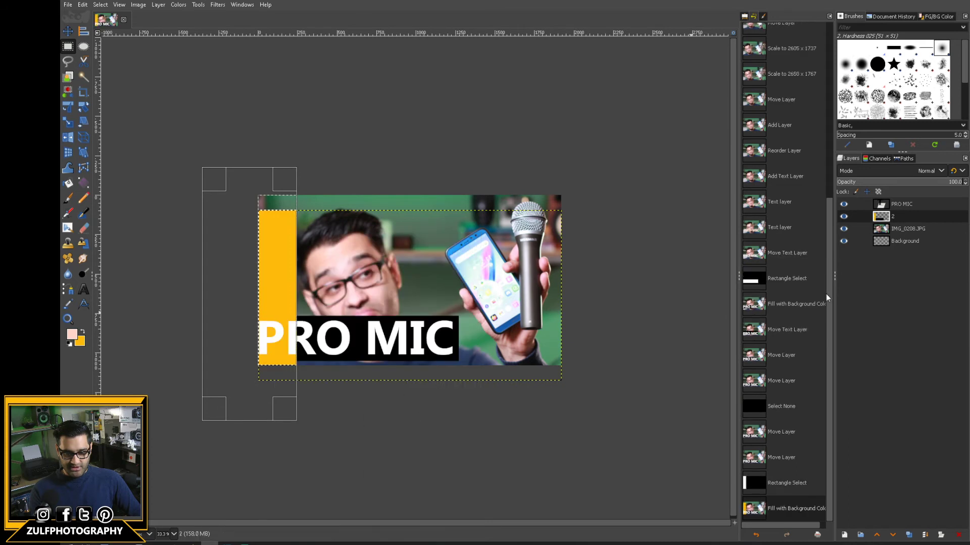
{"action": "left_click", "coordinate": [898, 216]}
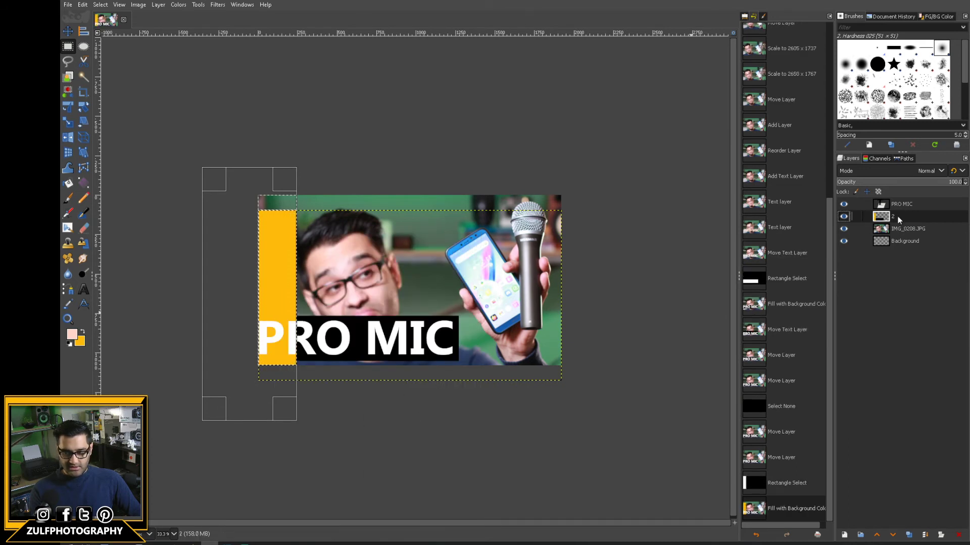
{"action": "key", "text": "ctrl+z"}
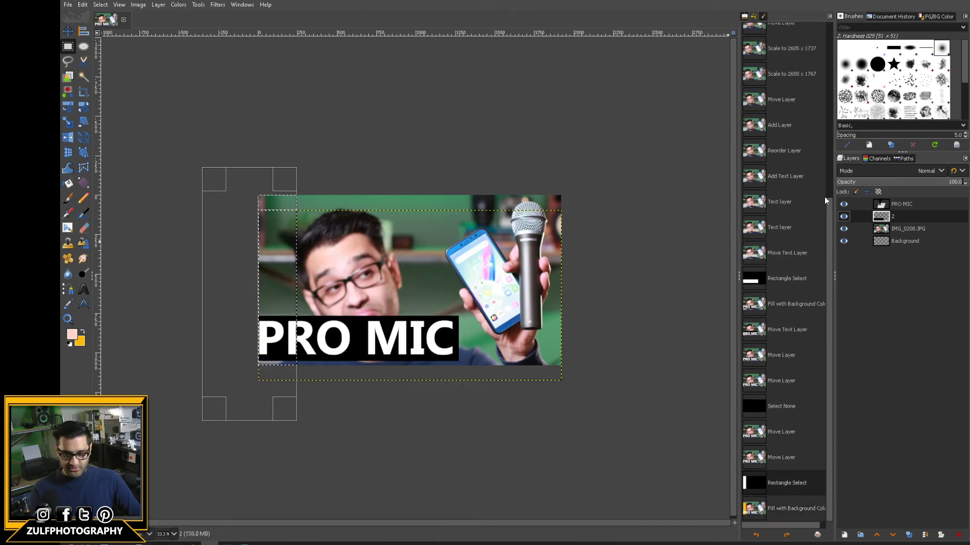
- Fill the strip with the background colour on a new transparent 1920 × 1080 px layer and place the black bar's layer above it
{"action": "left_click", "coordinate": [845, 536]}
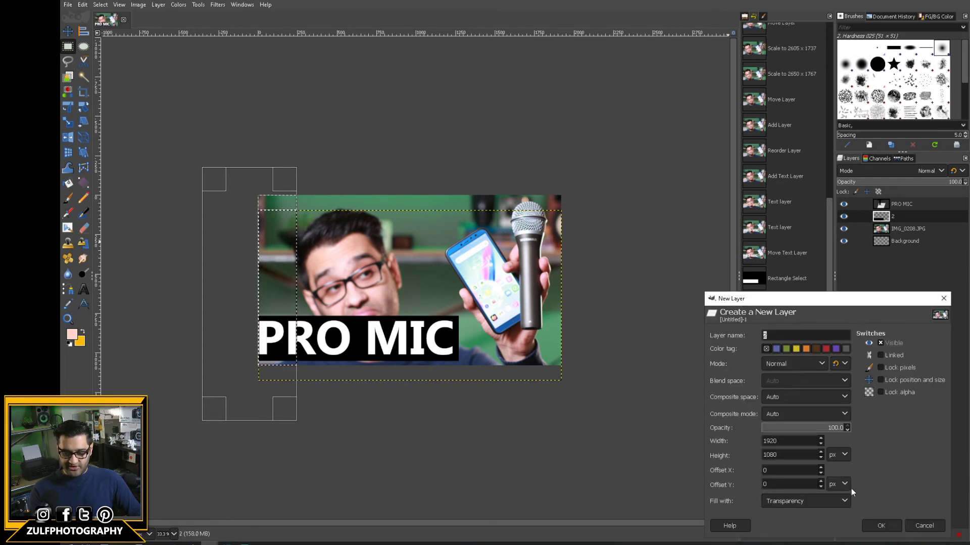
{"action": "left_click", "coordinate": [876, 527]}
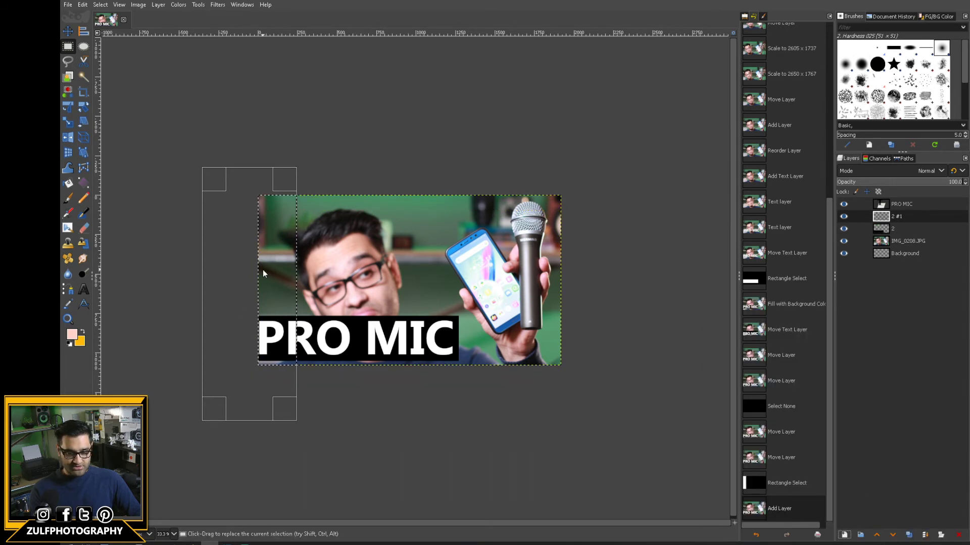
{"action": "right_click", "coordinate": [262, 269]}
{"action": "mouse_move", "coordinate": [313, 292]}
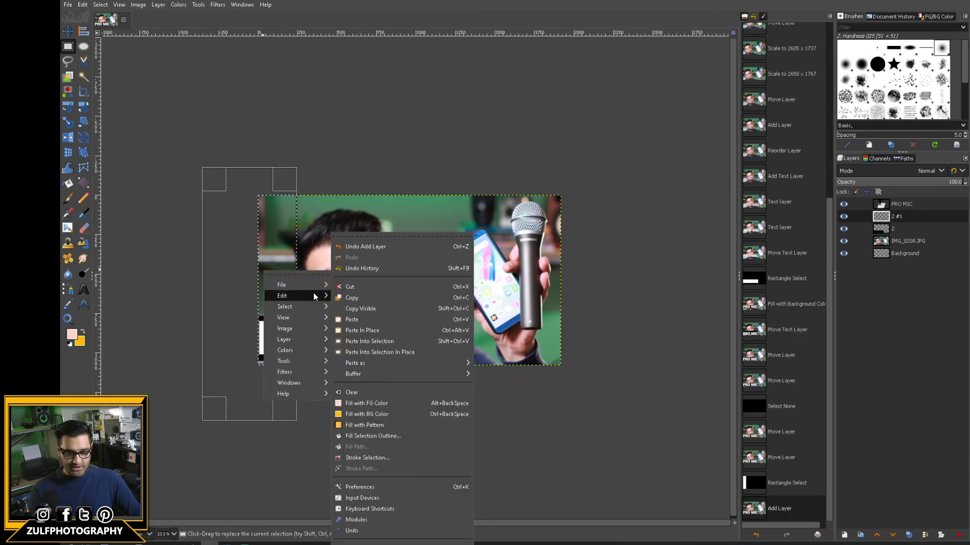
{"action": "left_click", "coordinate": [394, 418]}
{"action": "left_click_drag", "start_coordinate": [884, 229], "coordinate": [882, 214]}
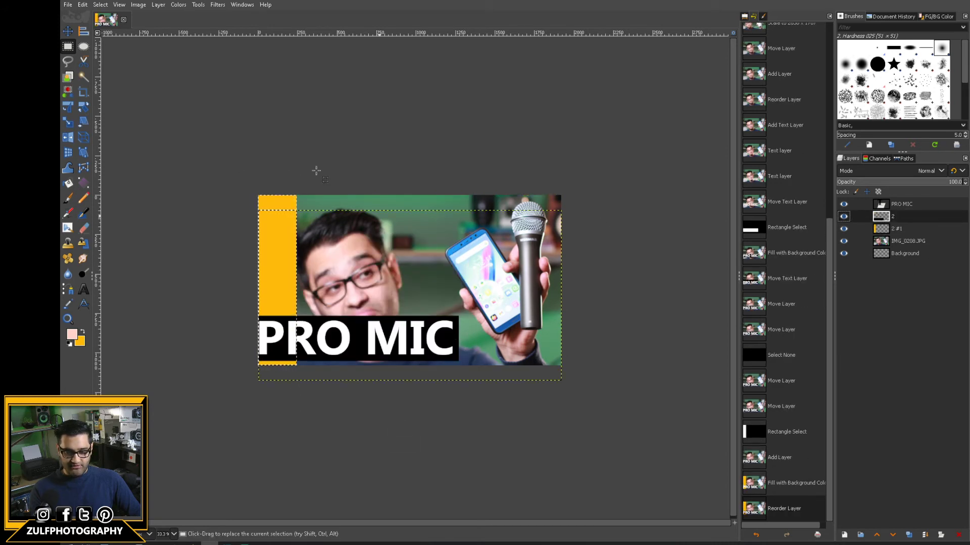
{"action": "left_click", "coordinate": [882, 205]}
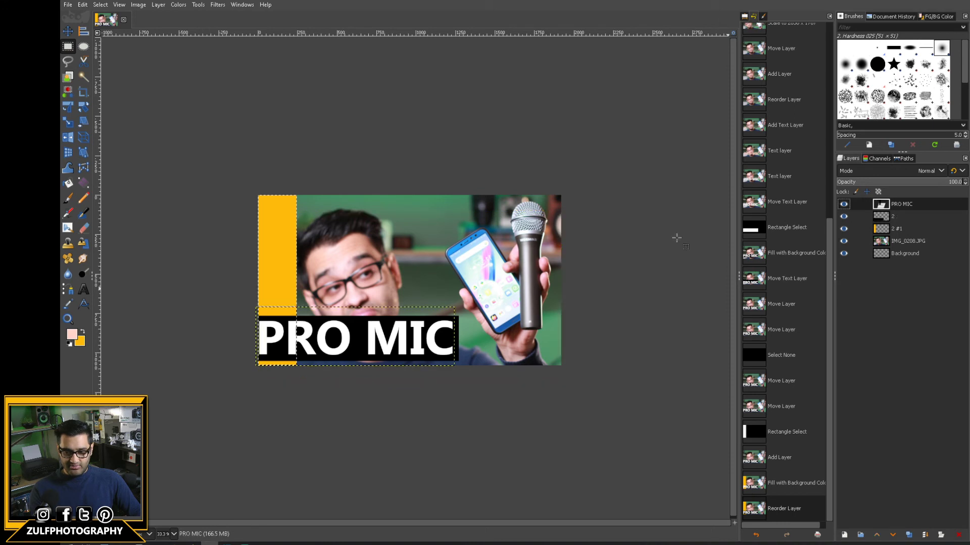
- Clear the strip selection and nudge the PRO MIC text slightly to the right over the black bar
{"action": "left_click", "coordinate": [347, 341]}
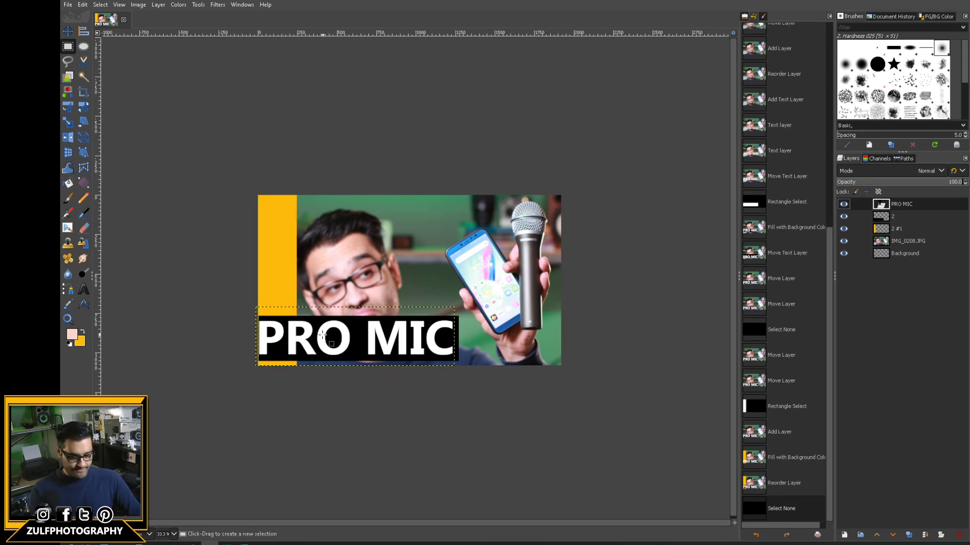
{"action": "key", "text": "m"}
{"action": "left_click_drag", "start_coordinate": [323, 334], "coordinate": [326, 337]}
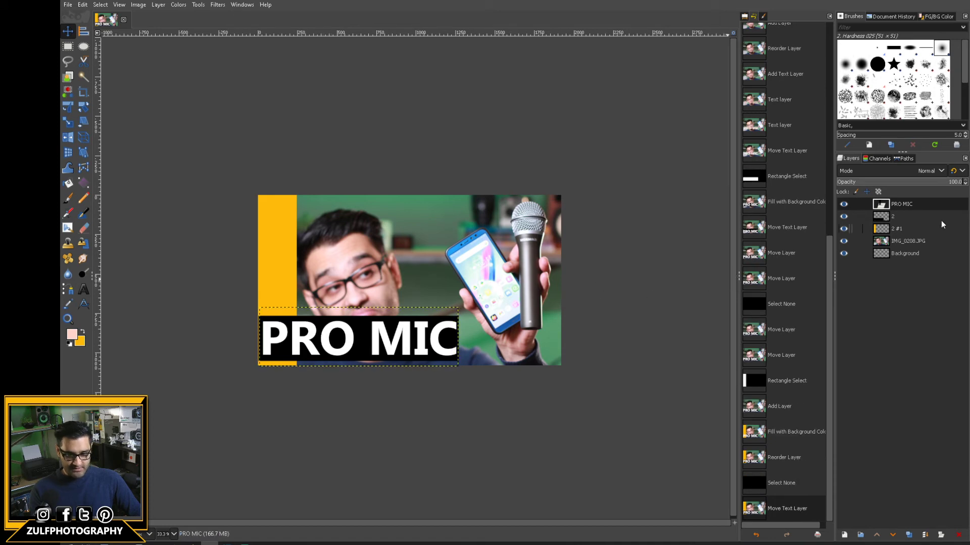
- Nudge the black bar's layer 2 slightly left and widen it to 1995 × 1080 px so the bar extends past the lettering
{"action": "left_click", "coordinate": [899, 216]}
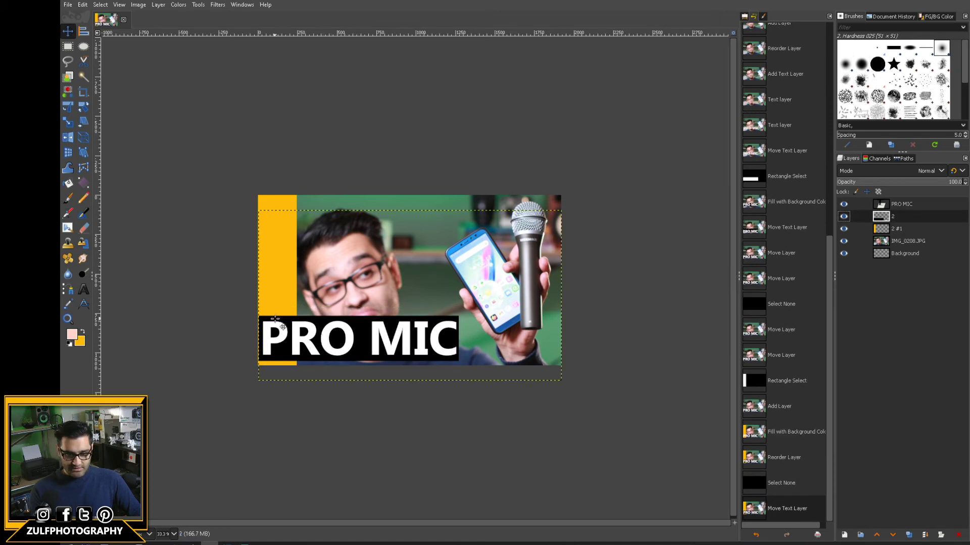
{"action": "left_click_drag", "start_coordinate": [275, 319], "coordinate": [274, 318]}
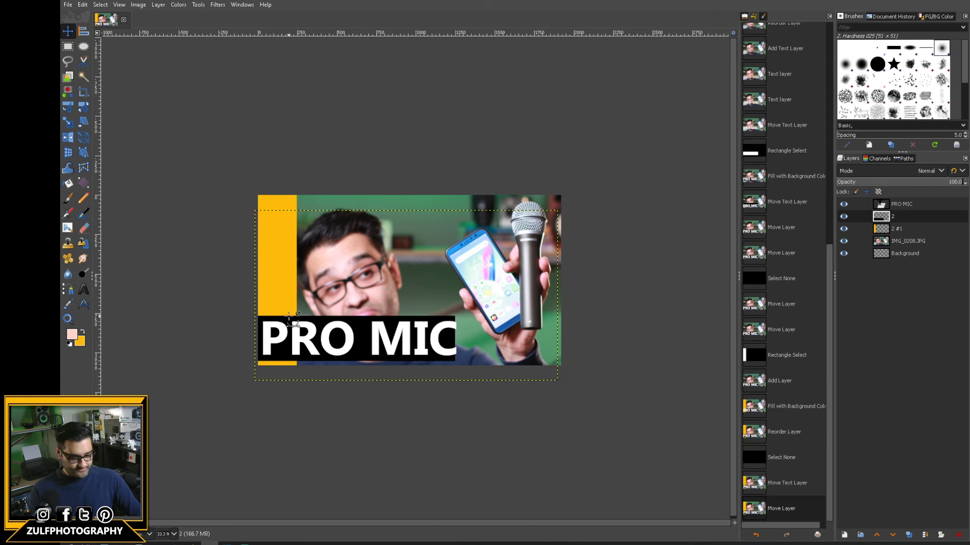
{"action": "key", "text": "shift+s"}
{"action": "left_click", "coordinate": [291, 321]}
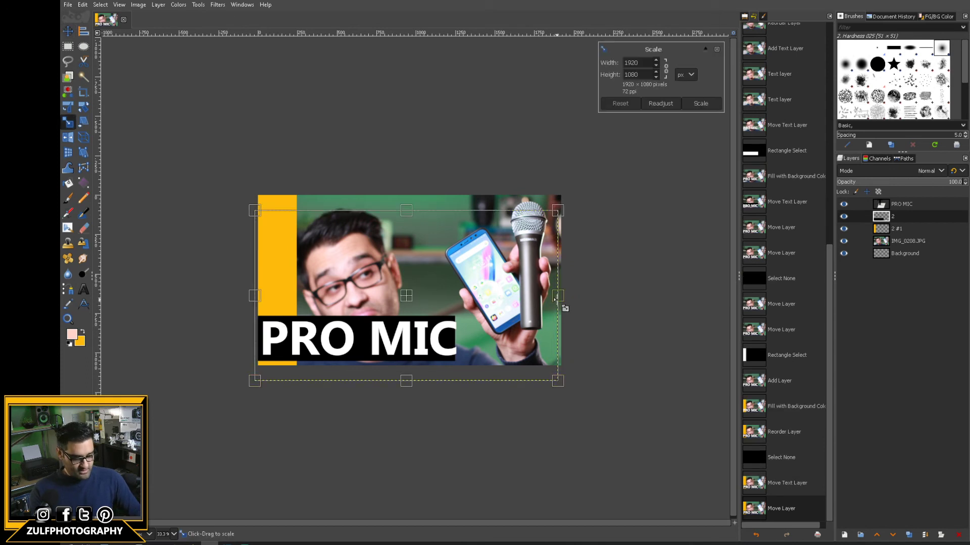
{"action": "left_click_drag", "start_coordinate": [555, 300], "coordinate": [567, 299]}
{"action": "key", "text": "Return"}
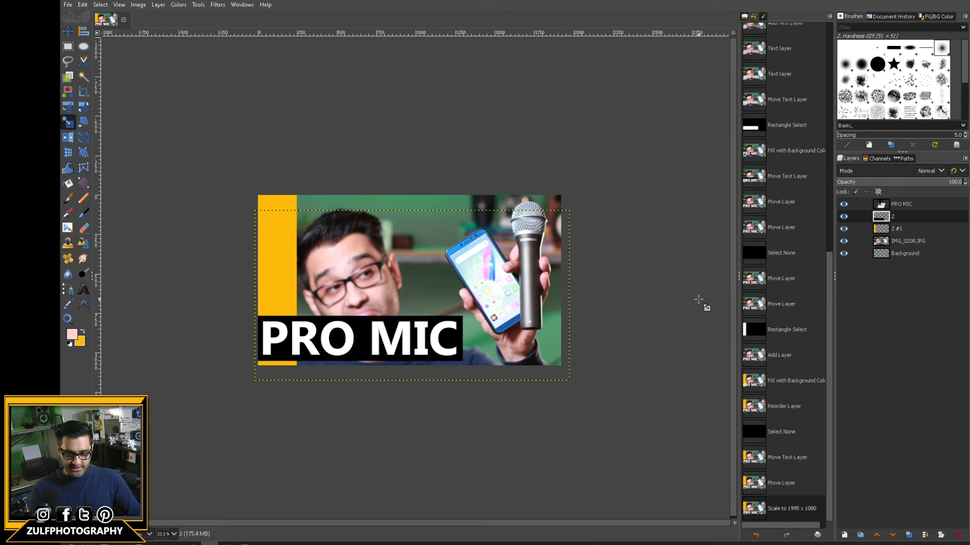
- Shift the IMG_0208.JPG photo layer slightly left within the canvas and check the composition at a small size
{"action": "left_click", "coordinate": [891, 240]}
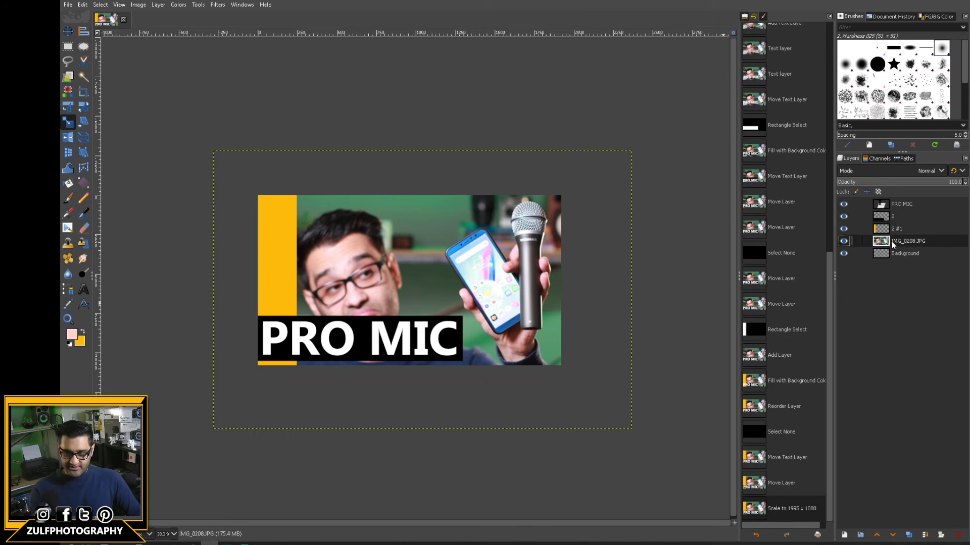
{"action": "left_click", "coordinate": [68, 31]}
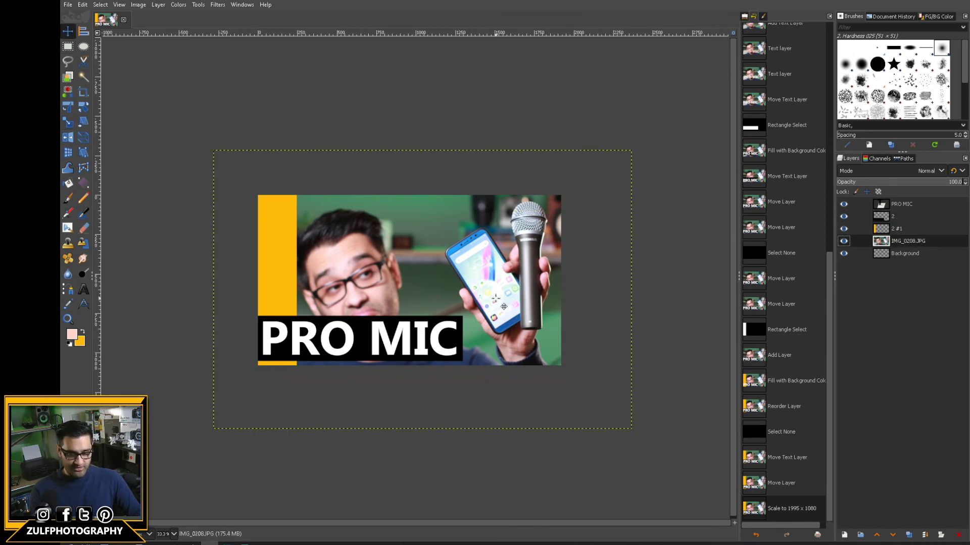
{"action": "left_click_drag", "start_coordinate": [504, 307], "coordinate": [502, 312]}
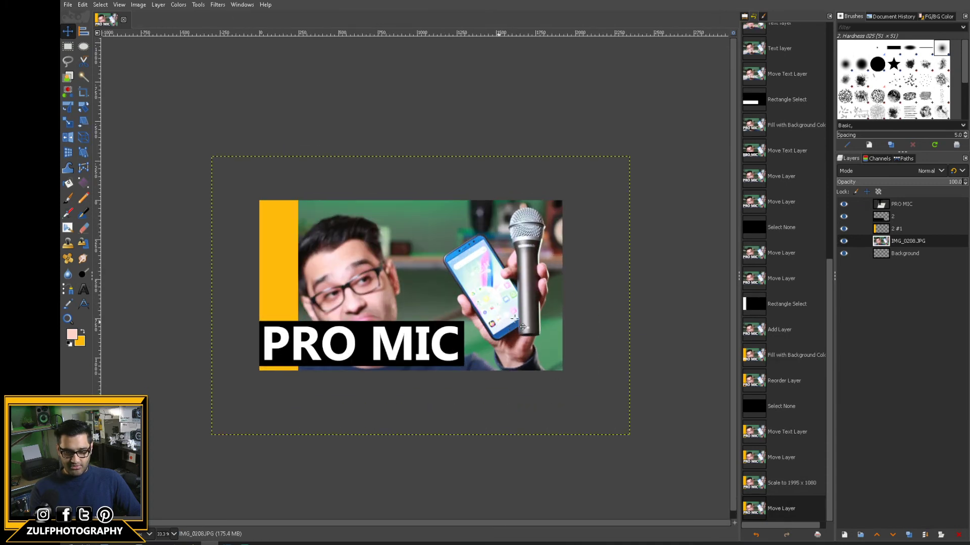
{"action": "scroll", "coordinate": [536, 341], "scroll_direction": "down", "scroll_amount": 6}
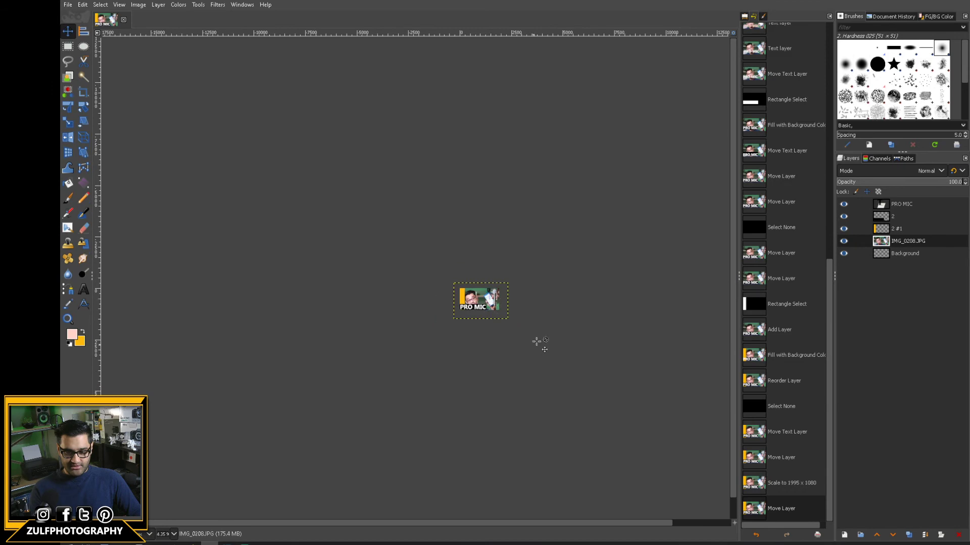
{"action": "scroll", "coordinate": [534, 319], "scroll_direction": "up", "scroll_amount": 3}
{"action": "scroll", "coordinate": [409, 267], "scroll_direction": "up", "scroll_amount": 3}
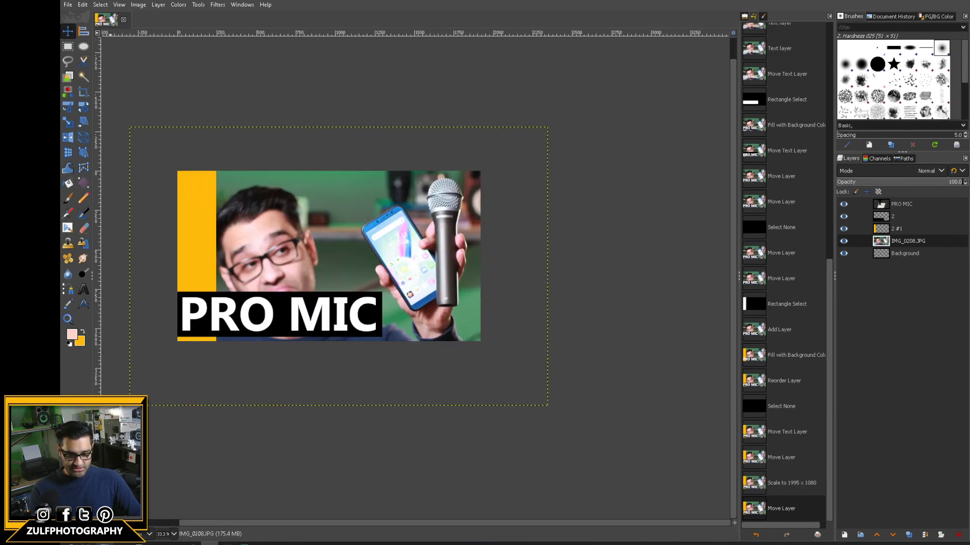
- Add IMG_0205.JPG from the Camera Roll folder as a new layer directly above IMG_0208.JPG
{"action": "left_click", "coordinate": [122, 543]}
{"action": "left_click", "coordinate": [267, 240]}
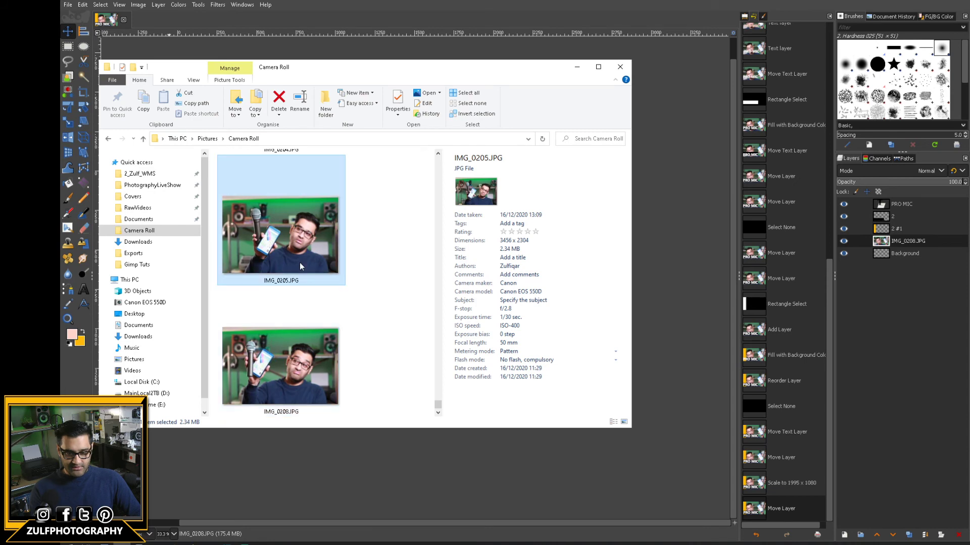
{"action": "scroll", "coordinate": [299, 262], "scroll_direction": "up", "scroll_amount": 1}
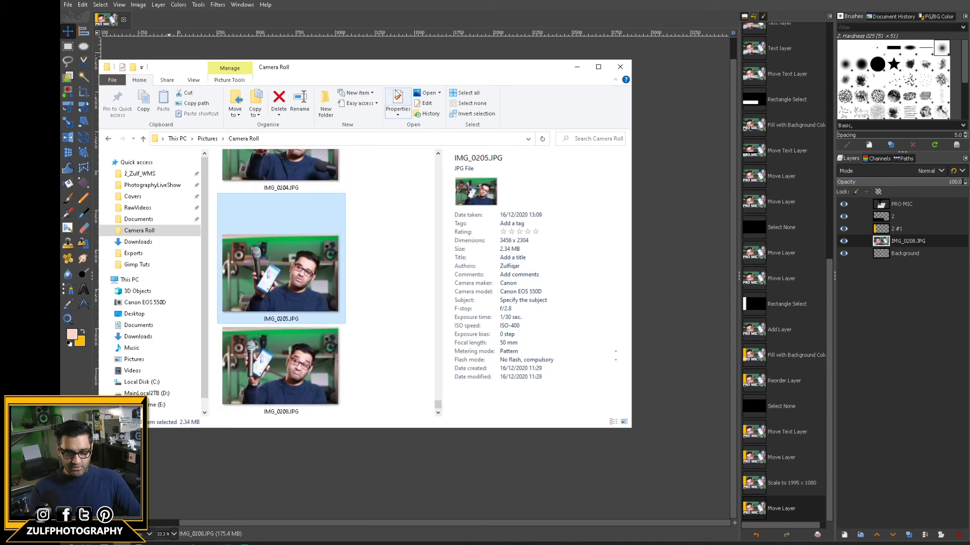
{"action": "left_click_drag", "start_coordinate": [400, 66], "coordinate": [589, 95]}
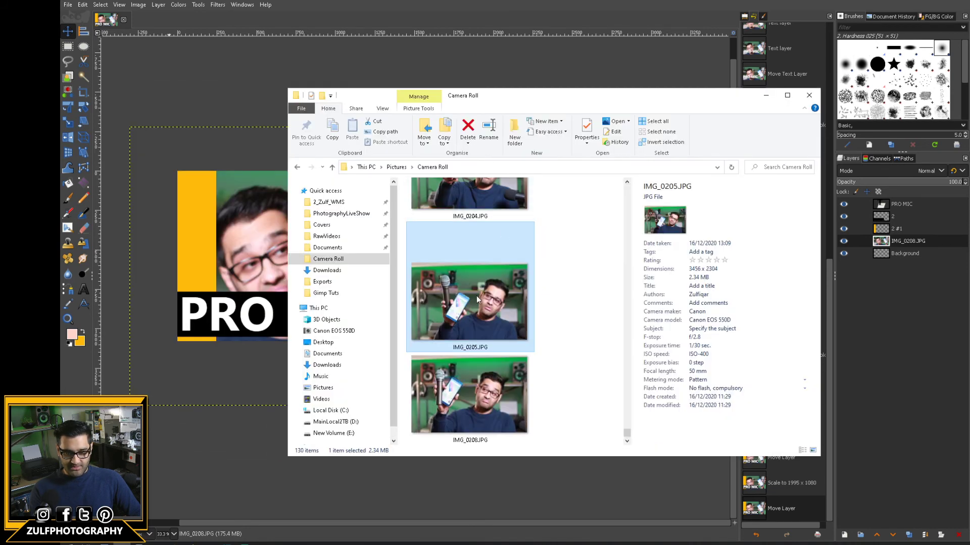
{"action": "left_click_drag", "start_coordinate": [476, 299], "coordinate": [337, 271]}
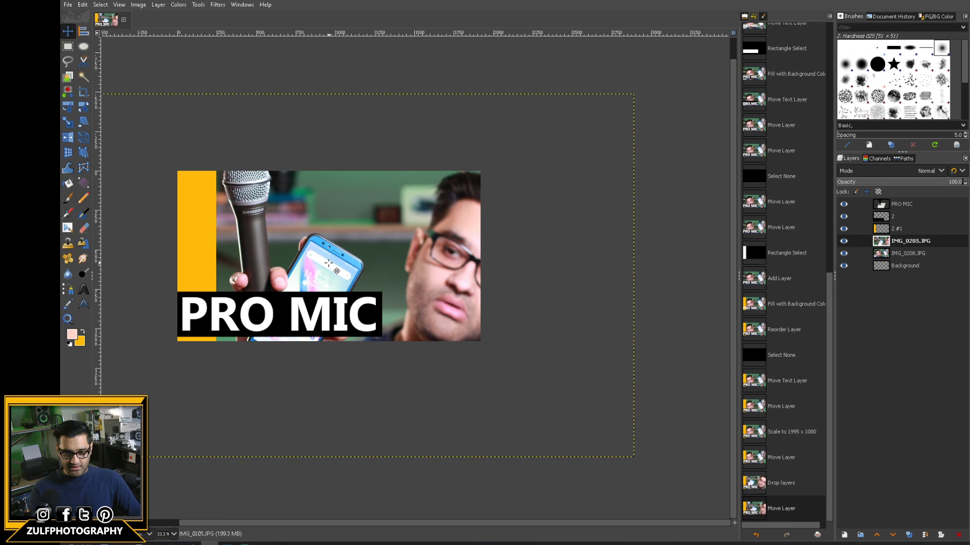
- Scale the IMG_0205.JPG layer down proportionally to 3216 × 2144 px and further to 2747 × 1832 px
{"action": "key", "text": "shift+s"}
{"action": "left_click", "coordinate": [363, 234]}
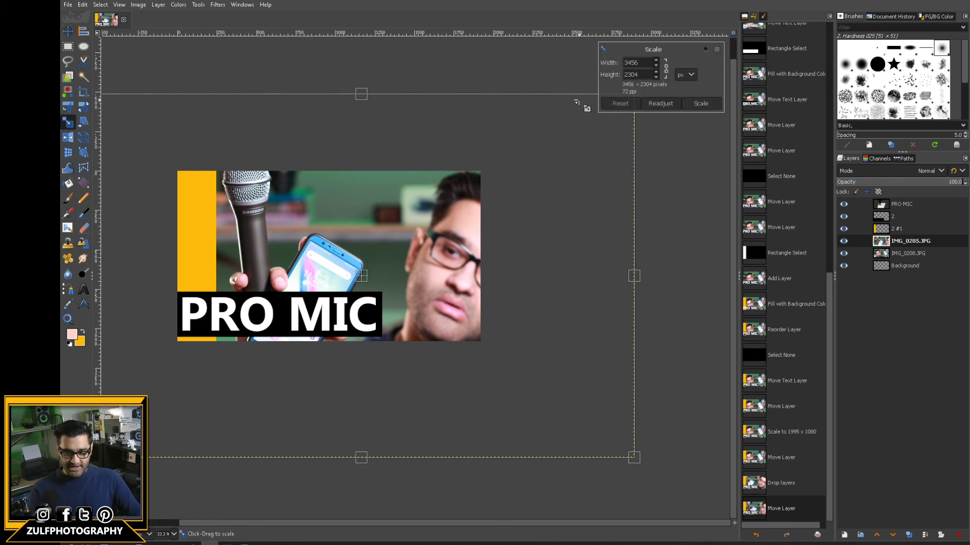
{"action": "left_click_drag", "start_coordinate": [625, 455], "coordinate": [585, 434]}
{"action": "key", "text": "Return"}
{"action": "left_click", "coordinate": [315, 230]}
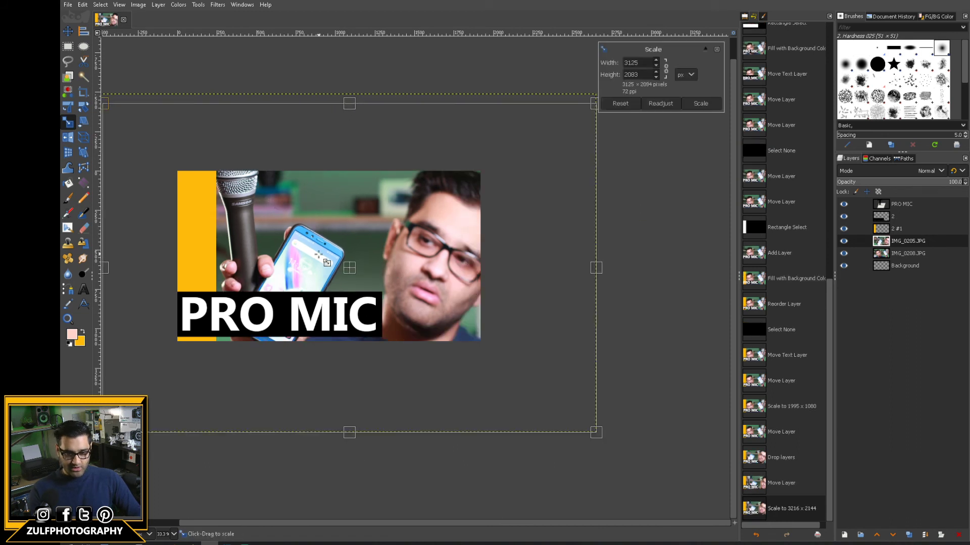
{"action": "left_click_drag", "start_coordinate": [154, 140], "coordinate": [164, 146]}
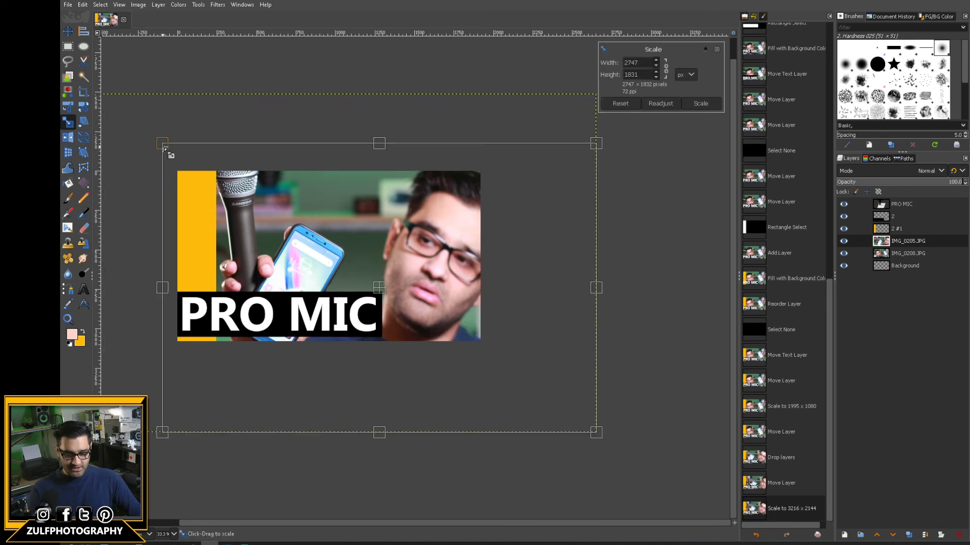
{"action": "key", "text": "Return"}
- Move the IMG_0205.JPG photo up and left so the microphone sits beside the yellow strip and the whole face is in frame
{"action": "key", "text": "m"}
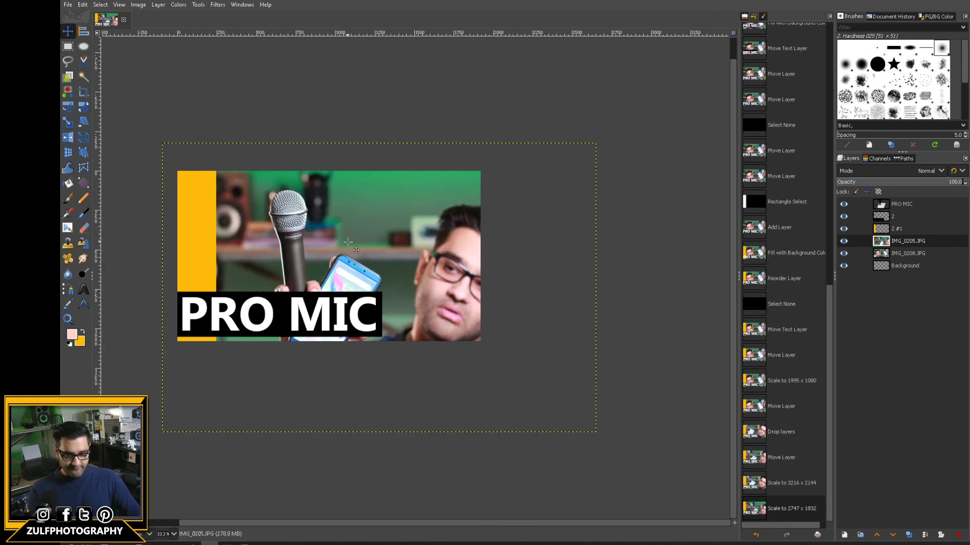
{"action": "left_click_drag", "start_coordinate": [360, 252], "coordinate": [318, 236]}
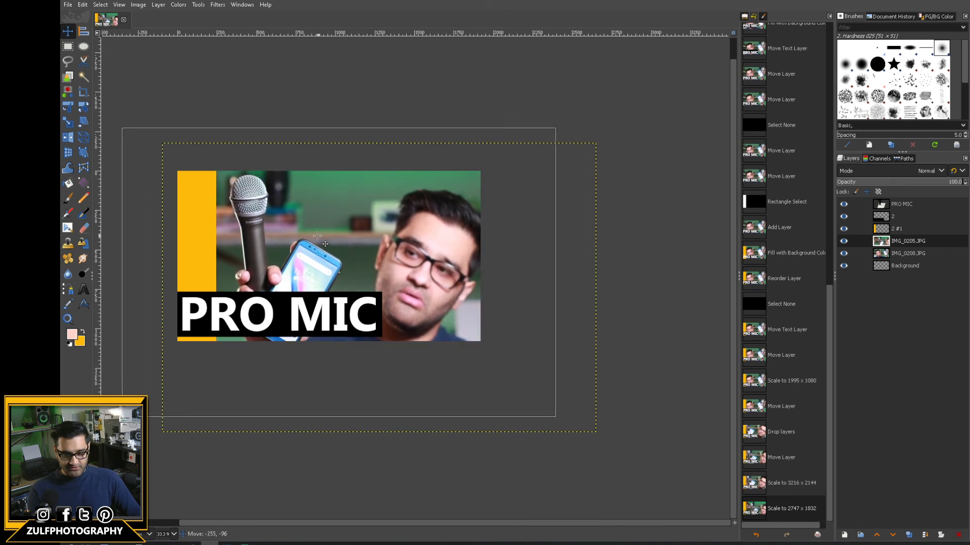
{"action": "left_click", "coordinate": [381, 263]}
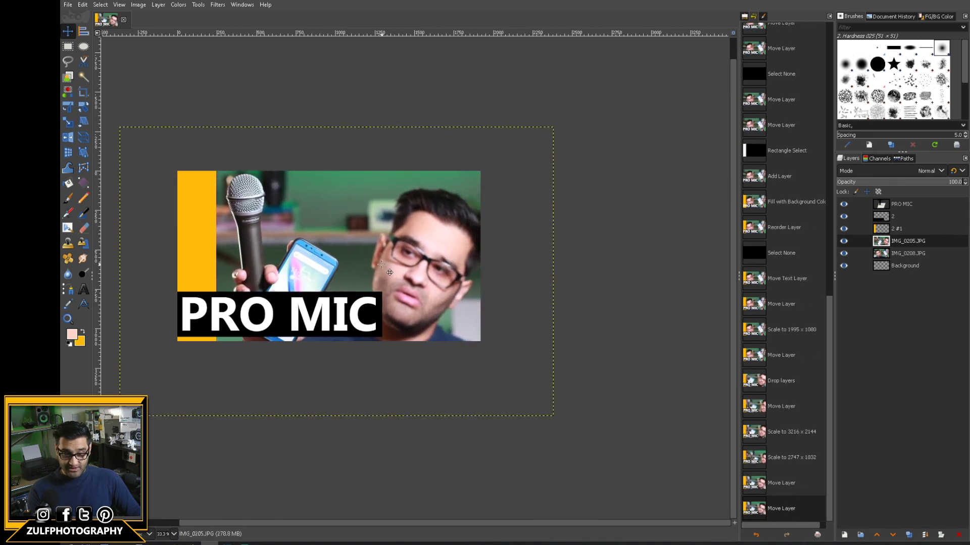
- Scale IMG_0205.JPG to 2529 × 1686 px and down to 2387 × 1592 px, and shift it right so the microphone clears the yellow strip
{"action": "left_click", "coordinate": [473, 312]}
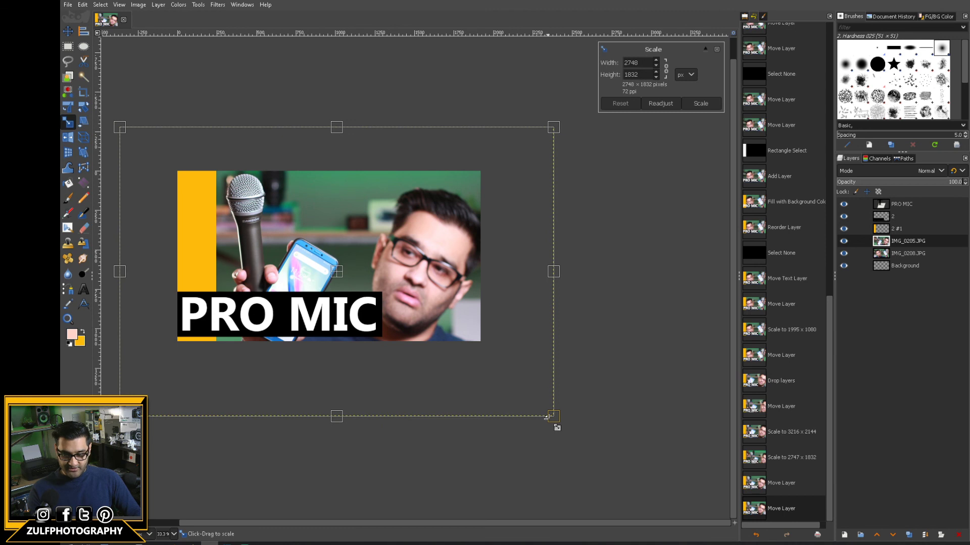
{"action": "left_click_drag", "start_coordinate": [554, 425], "coordinate": [526, 401]}
{"action": "key", "text": "Return"}
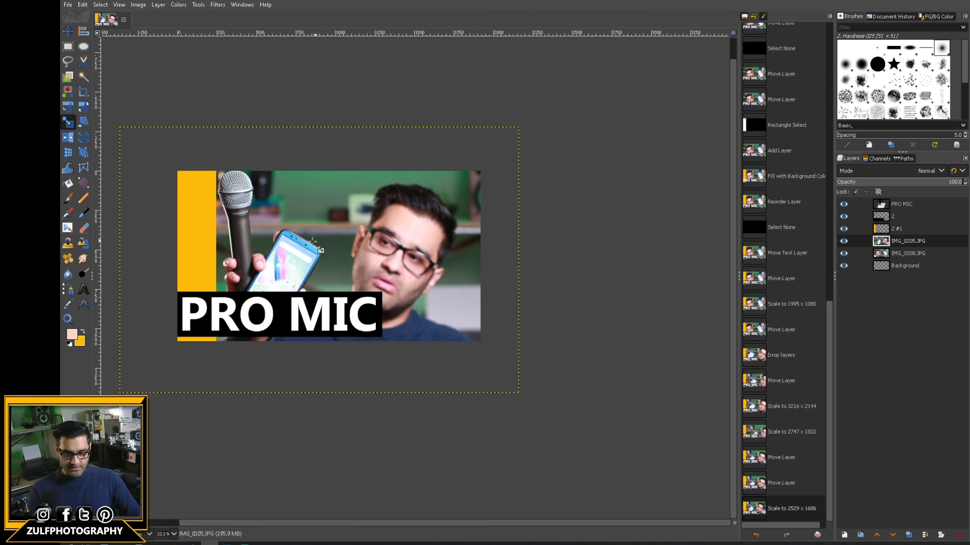
{"action": "mouse_move", "coordinate": [321, 238]}
{"action": "left_mouse_down"}
{"action": "mouse_move", "coordinate": [341, 246]}
{"action": "mouse_move", "coordinate": [337, 236]}
{"action": "left_mouse_up"}
{"action": "key", "text": "Return"}
{"action": "key", "text": "m"}
- Compare the two photos at thumbnail size by toggling the IMG_0205.JPG layer's visibility, and leave that layer hidden
{"action": "scroll", "coordinate": [365, 254], "scroll_direction": "down", "scroll_amount": 1}
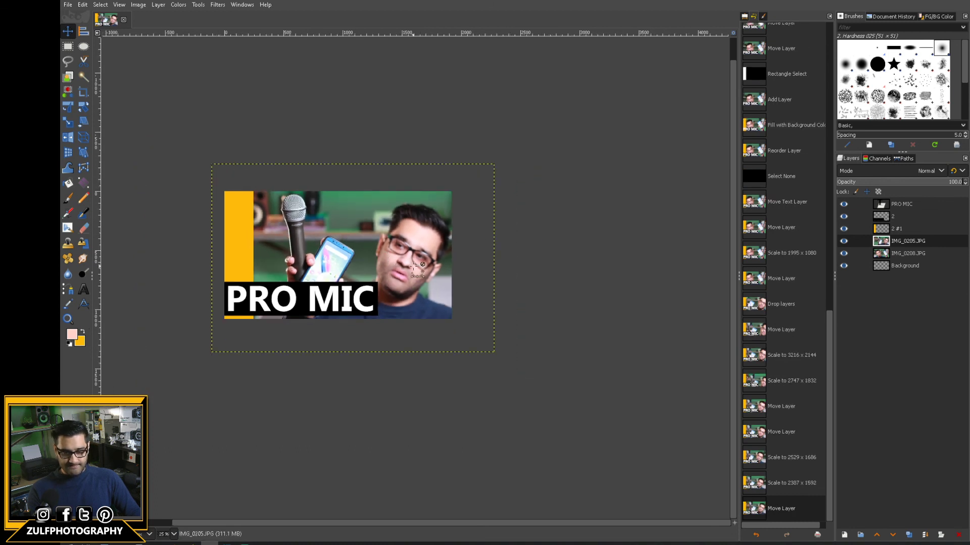
{"action": "scroll", "coordinate": [322, 273], "scroll_direction": "down", "scroll_amount": 2}
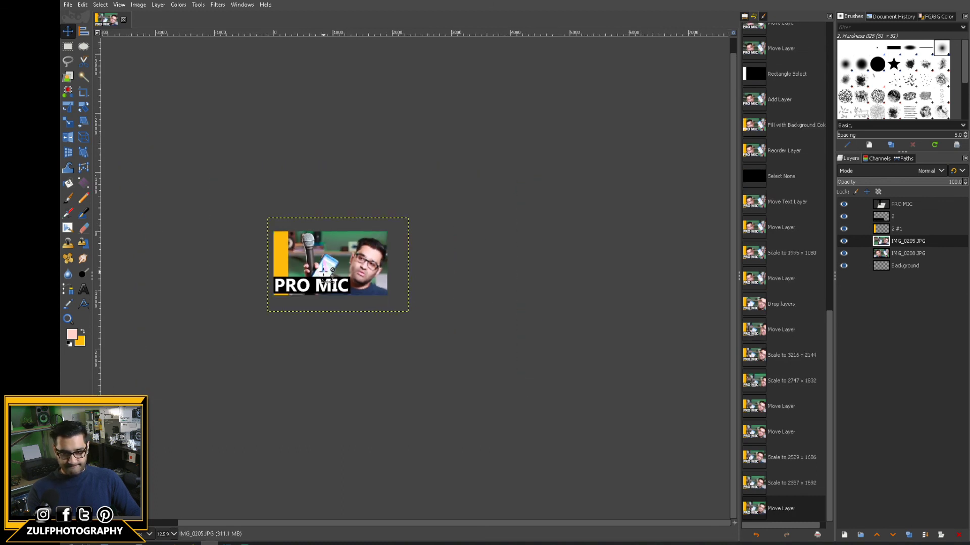
{"action": "left_click", "coordinate": [843, 241]}
{"action": "left_click", "coordinate": [843, 242]}
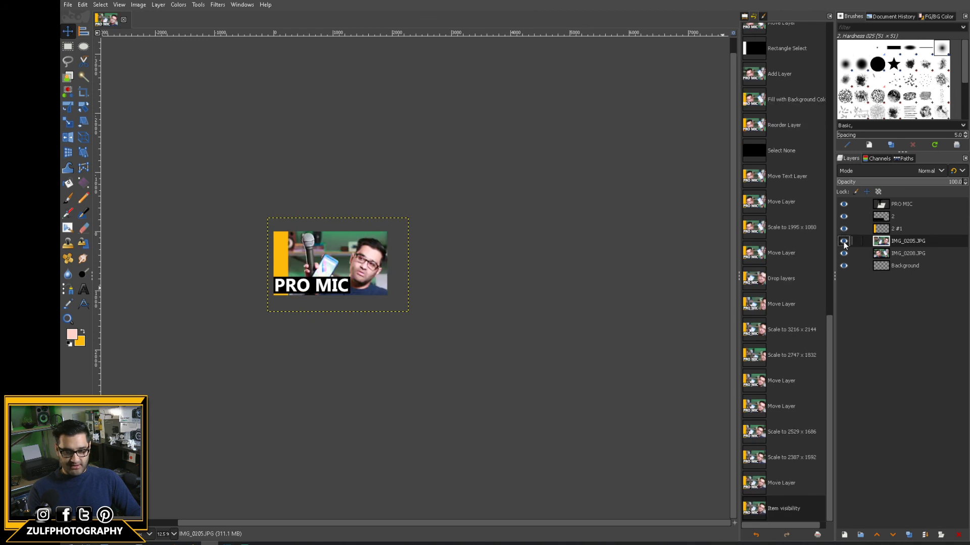
{"action": "left_click", "coordinate": [843, 241]}
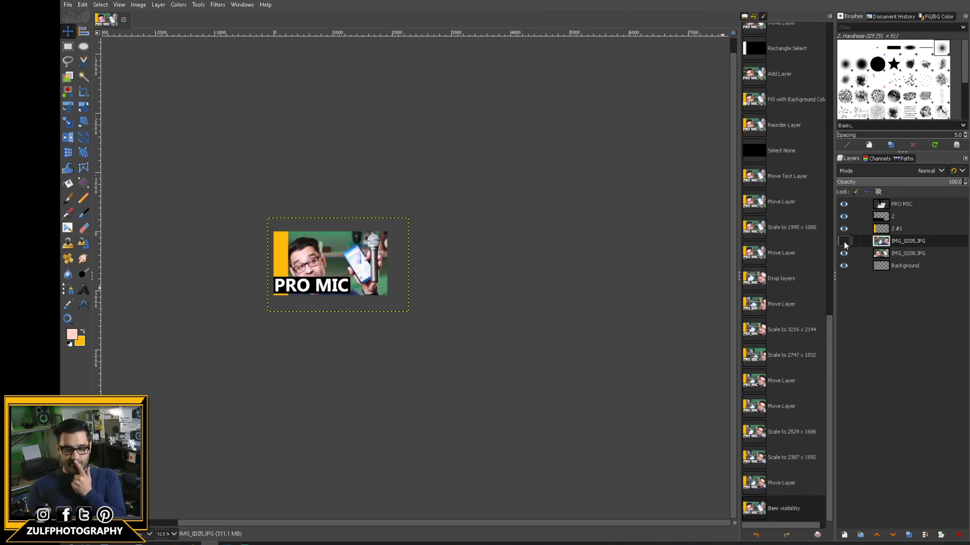
{"action": "left_click", "coordinate": [843, 242]}
{"action": "left_click", "coordinate": [843, 242]}
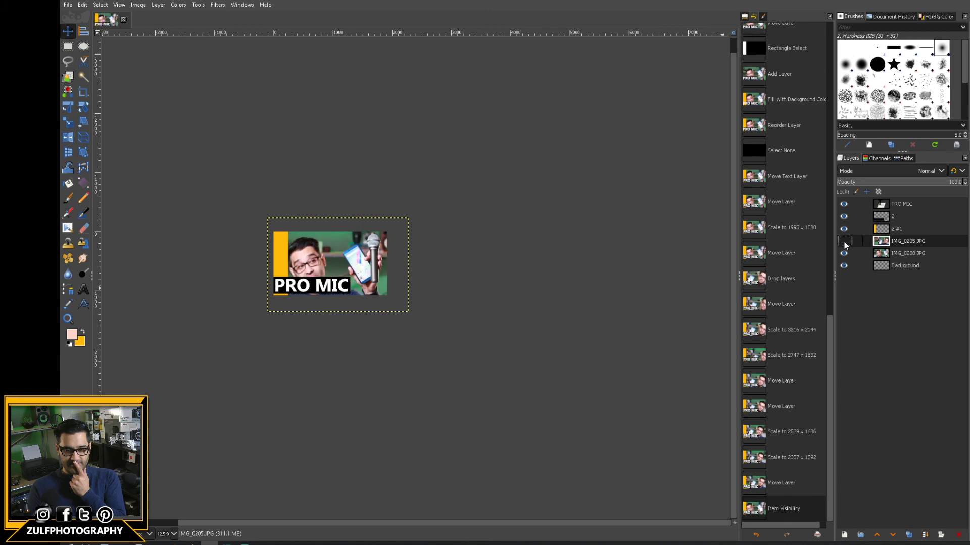